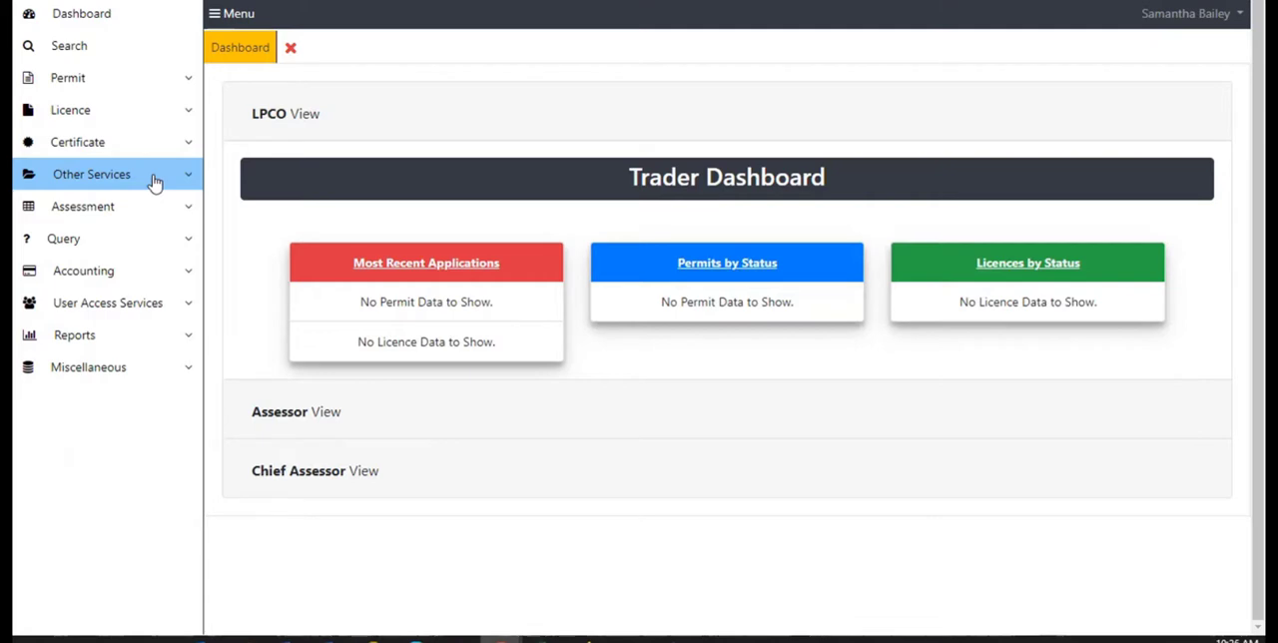
Start a new Product Registration application from Other Services.
left_click(154, 182)
left_click(155, 182)
left_click(154, 183)
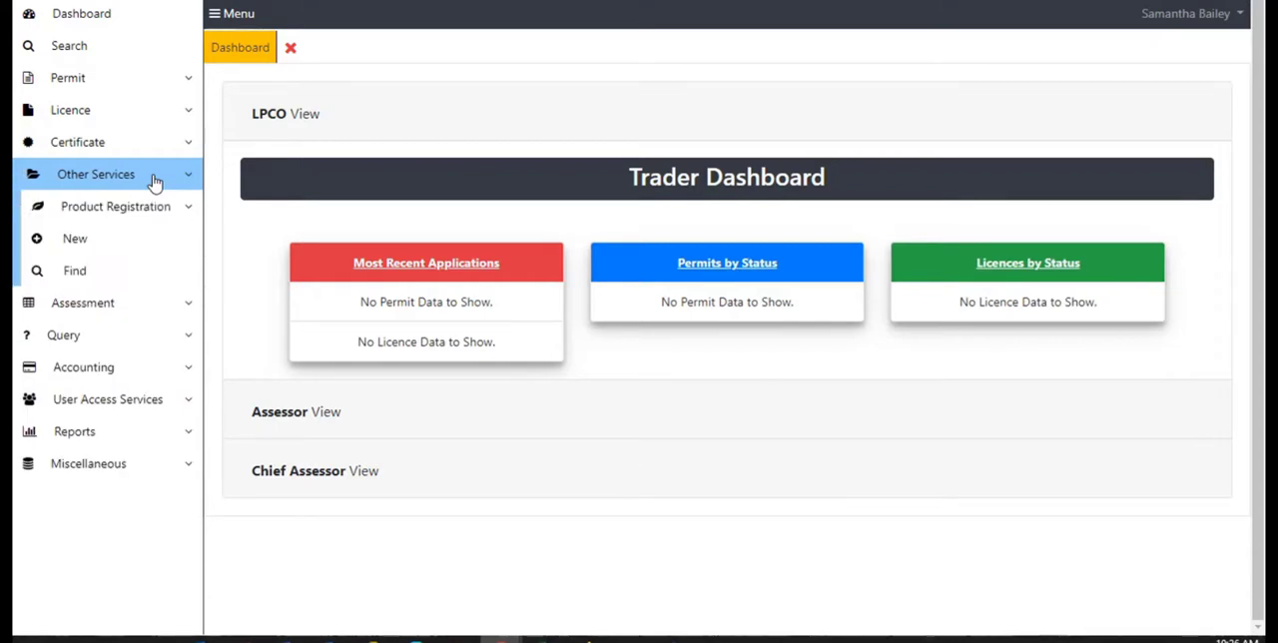
left_click(124, 248)
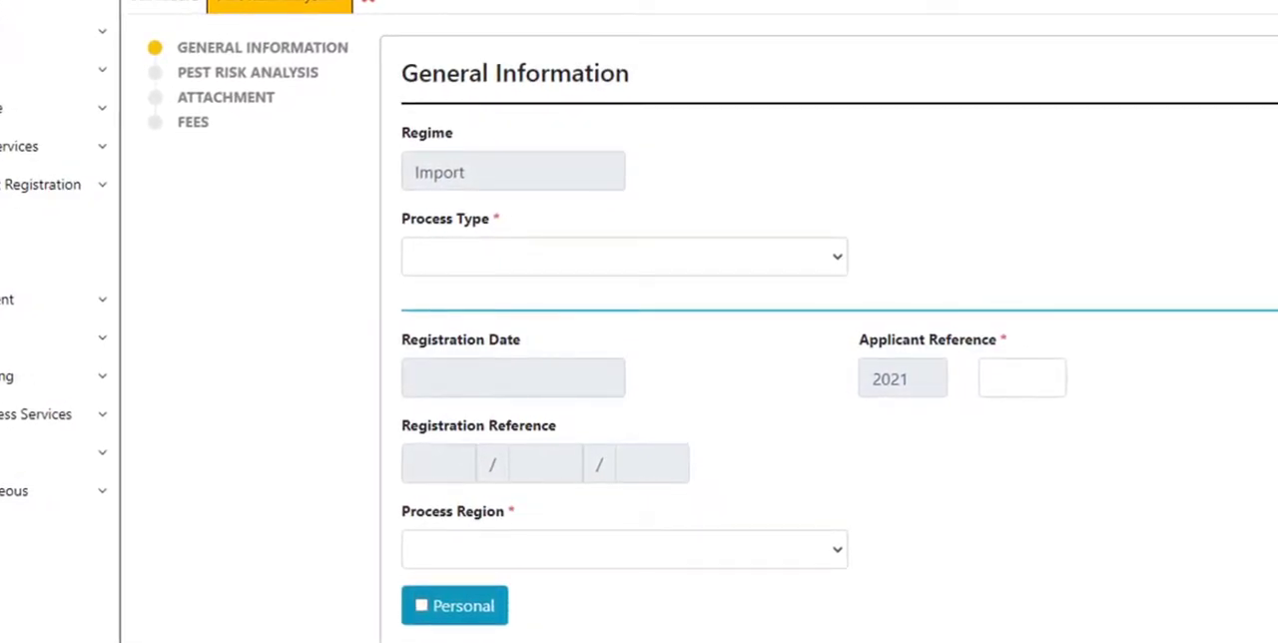
Set the process type to Plant Pest Risk Analysis.
scroll(727, 317, "down", 1)
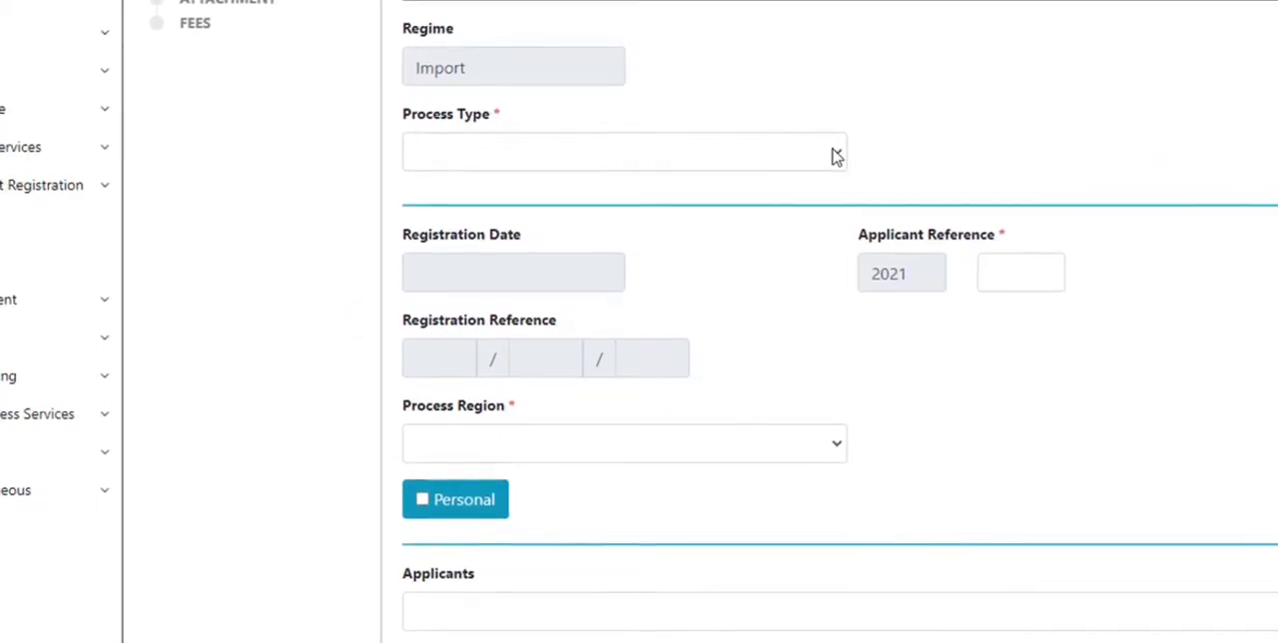
left_click(836, 158)
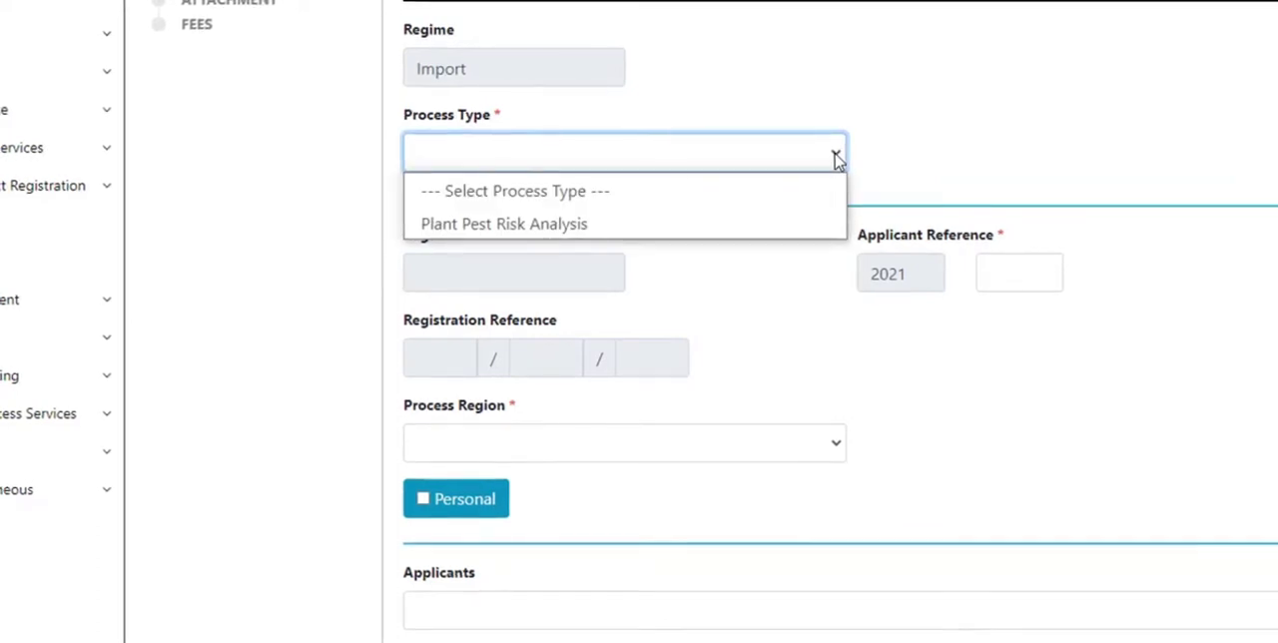
left_click(760, 226)
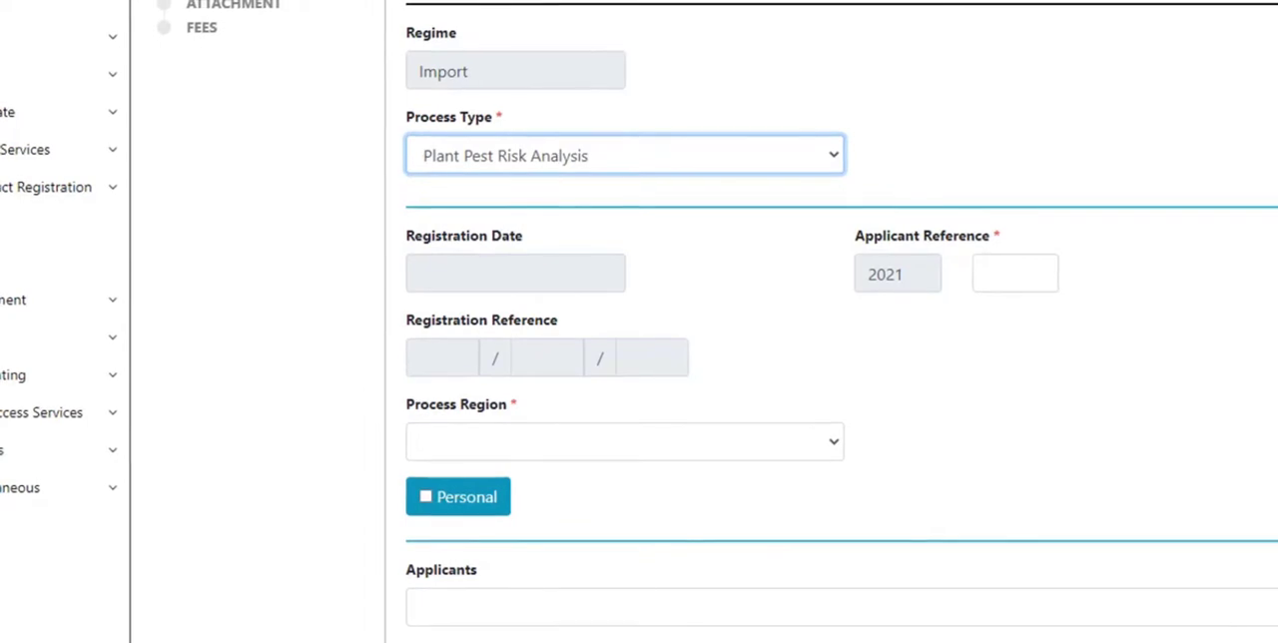
Set the process region to Kingston.
scroll(828, 399, "down", 3)
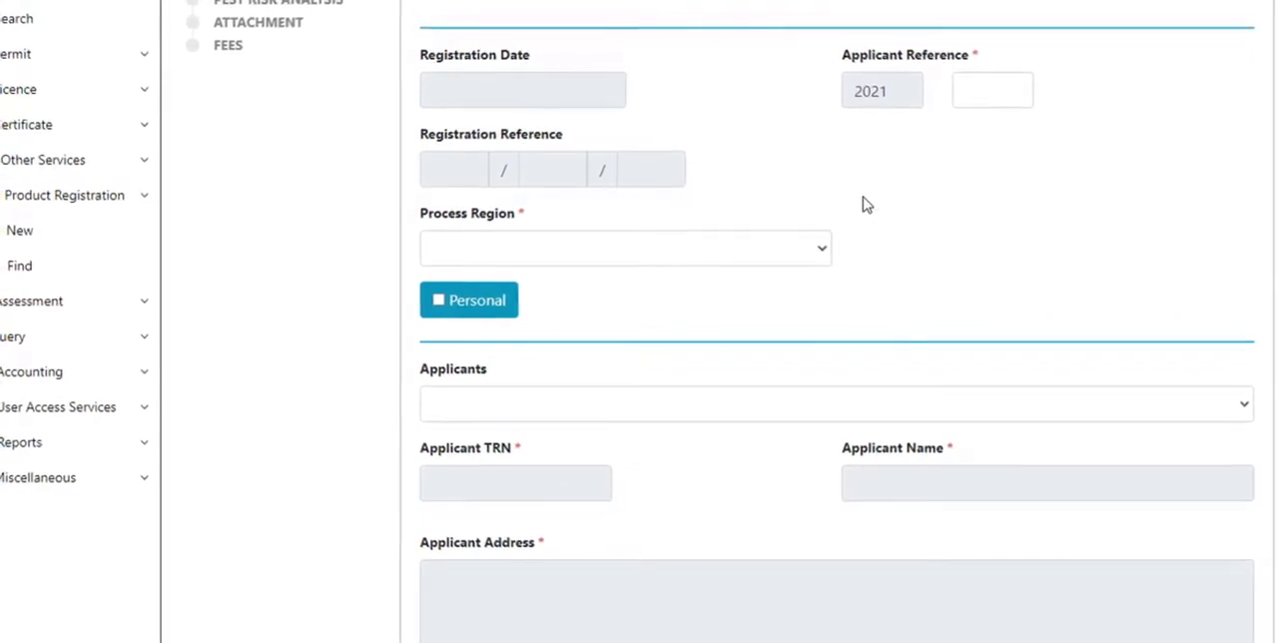
left_click(815, 255)
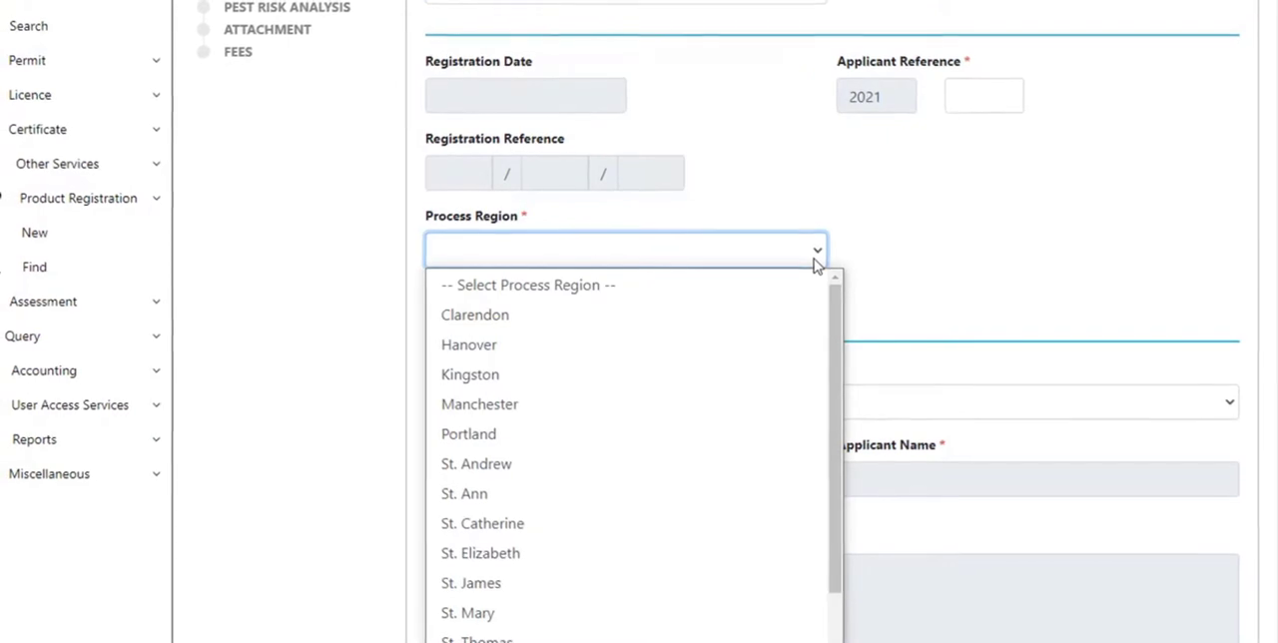
left_click(764, 376)
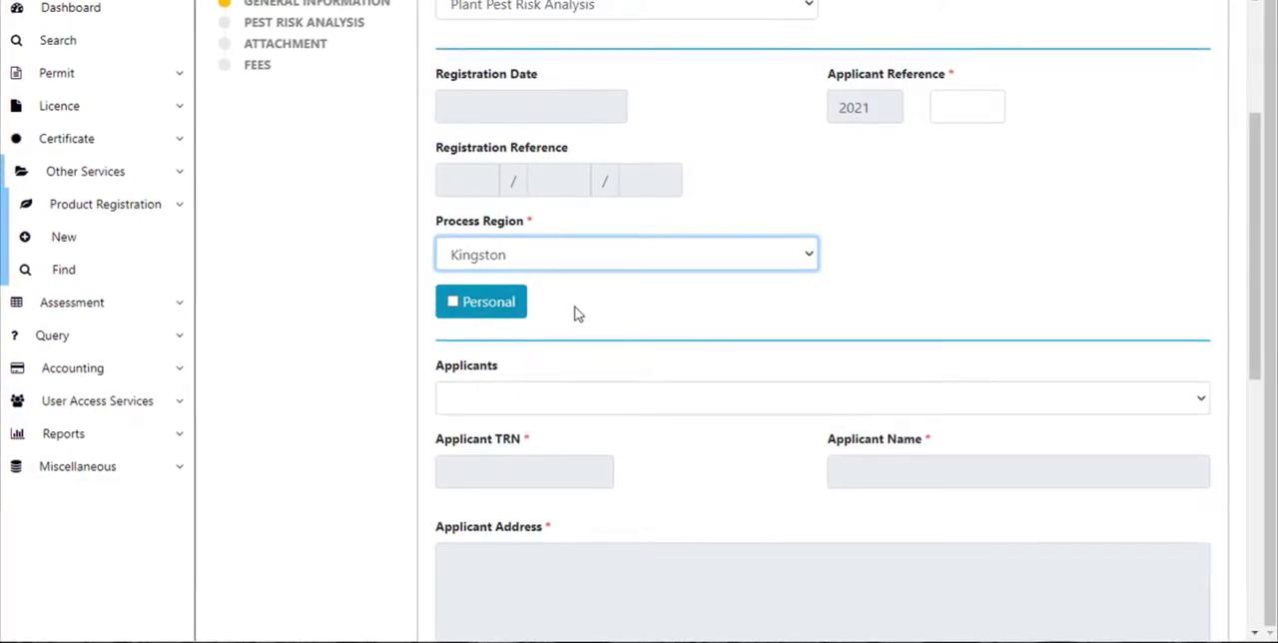
Mark the application as Personal so the applicant details fill in.
left_click(498, 310)
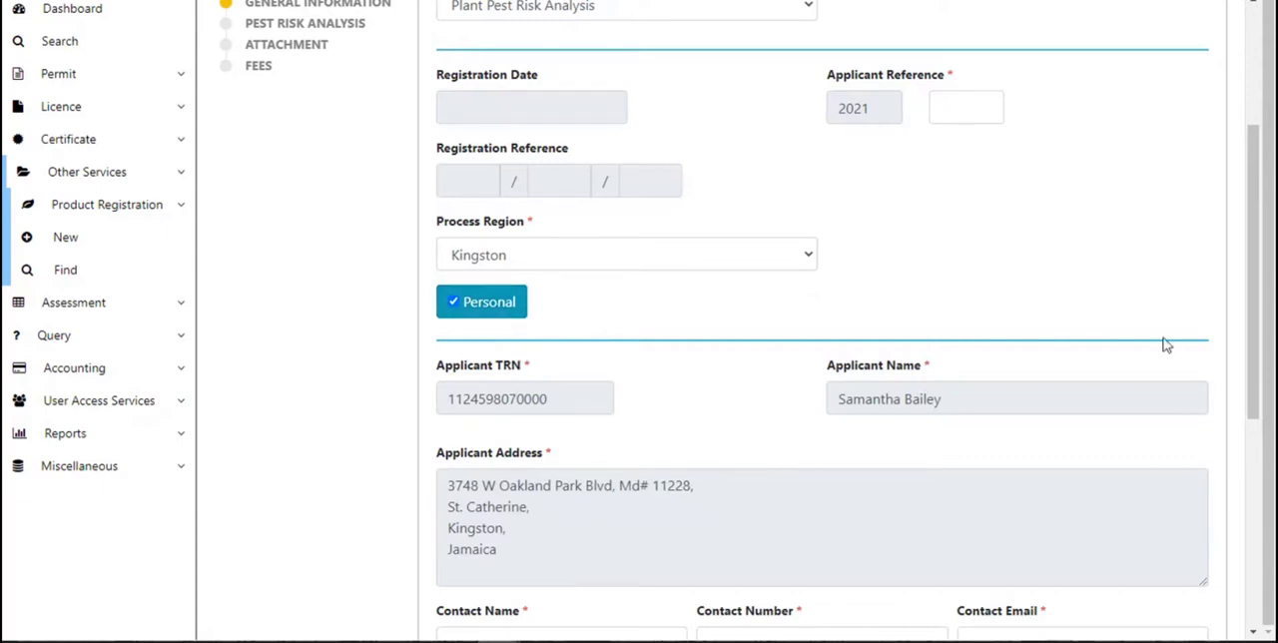
left_click(1253, 634)
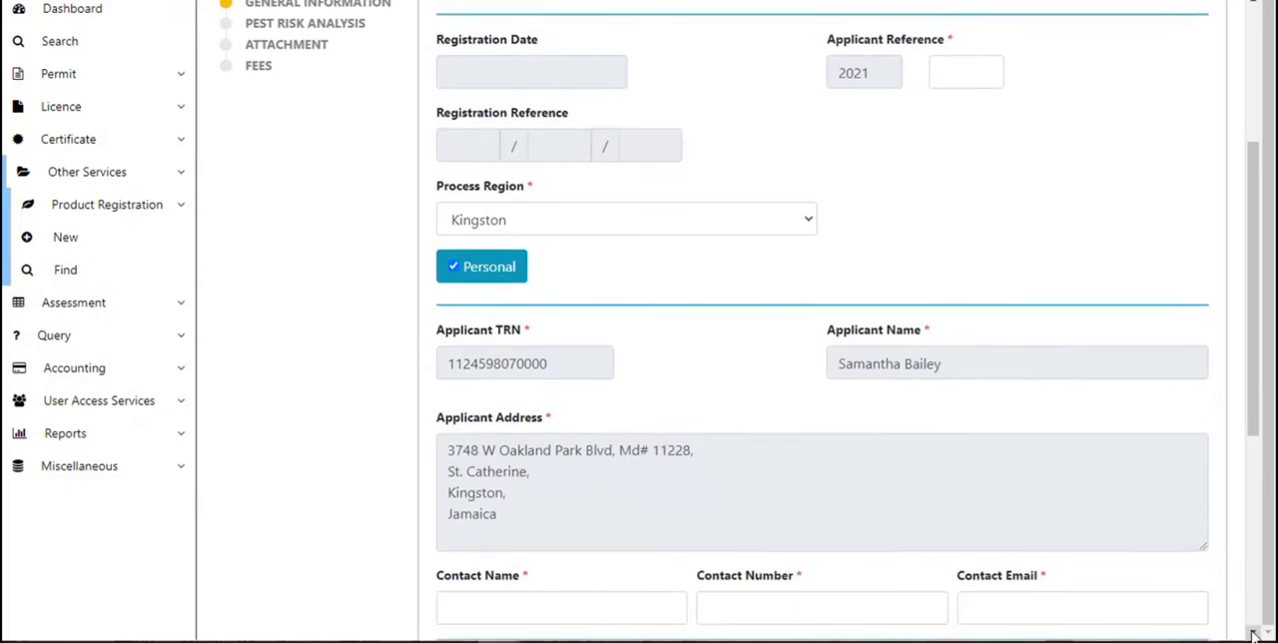
left_click(1254, 634)
left_click(1253, 635)
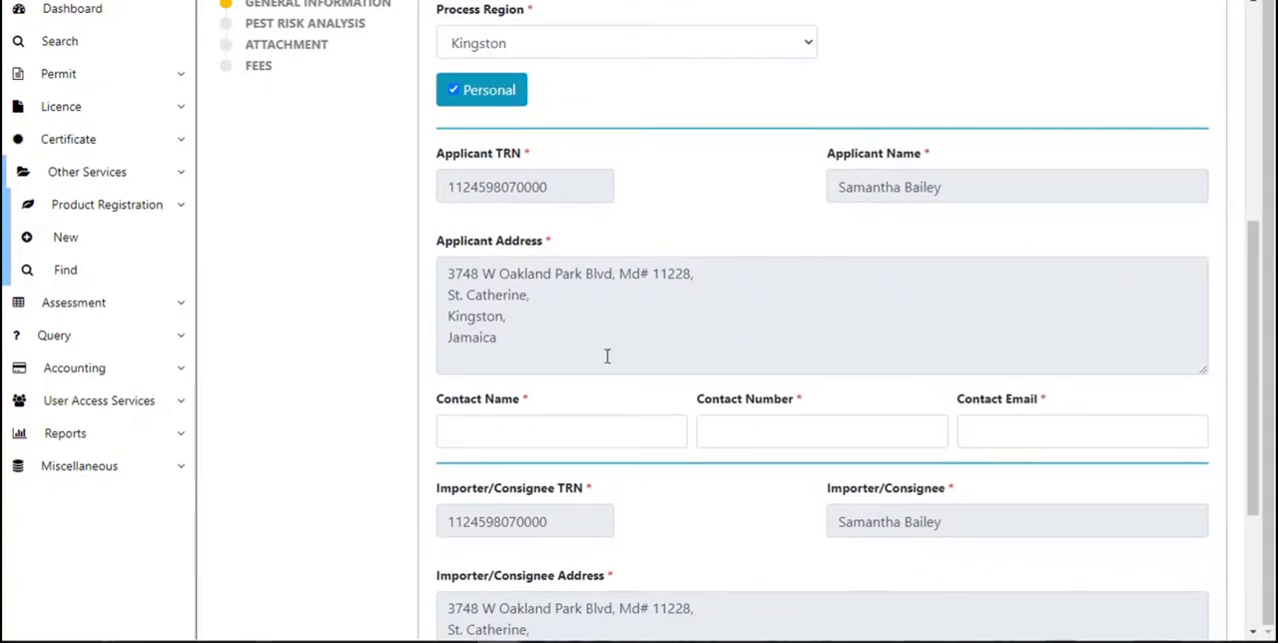
Fill the contact name and number from a saved autofill entry and enter the contact's e-mail address.
left_click(596, 440)
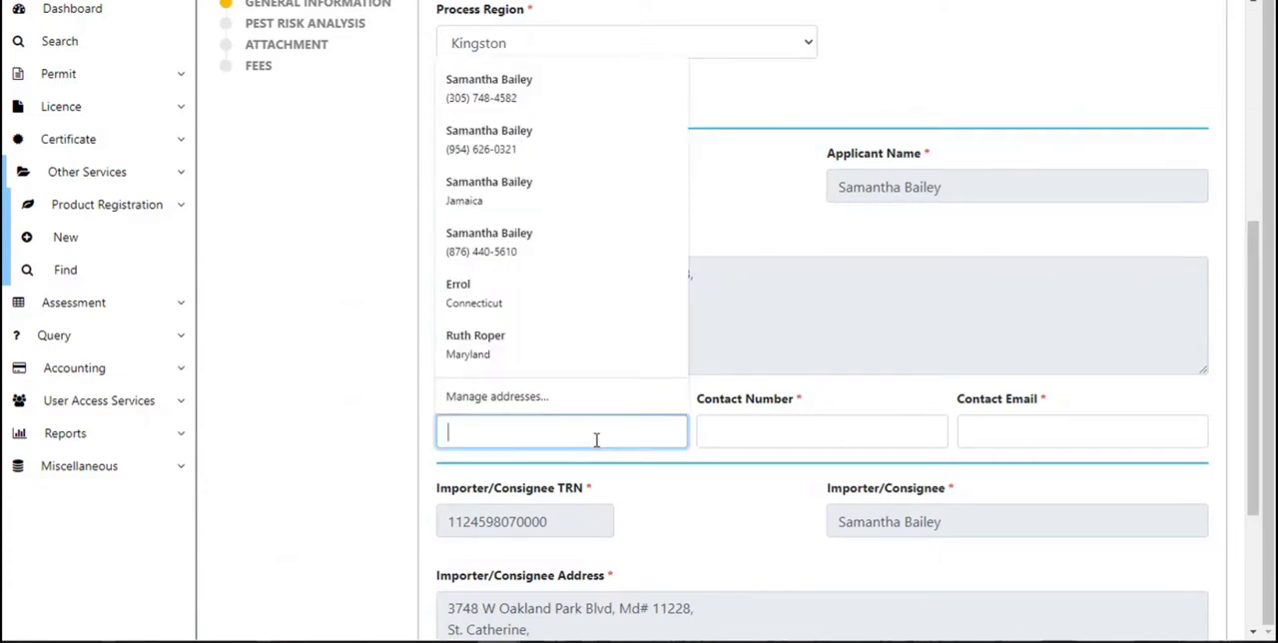
left_click(529, 152)
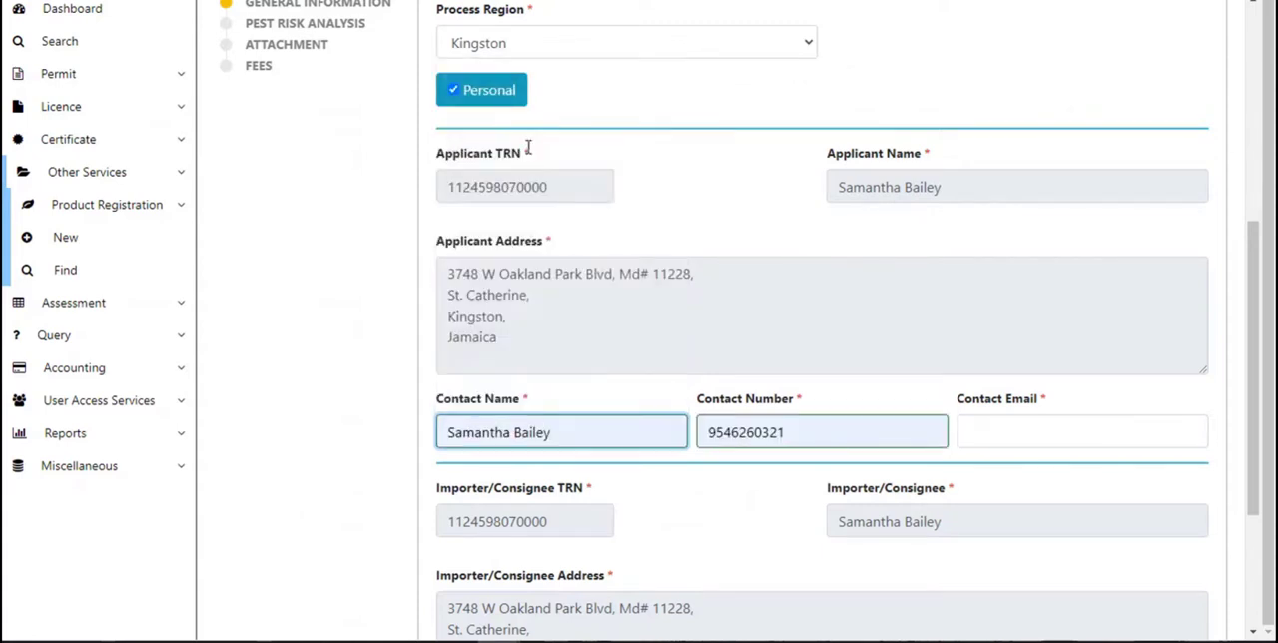
left_click(1015, 436)
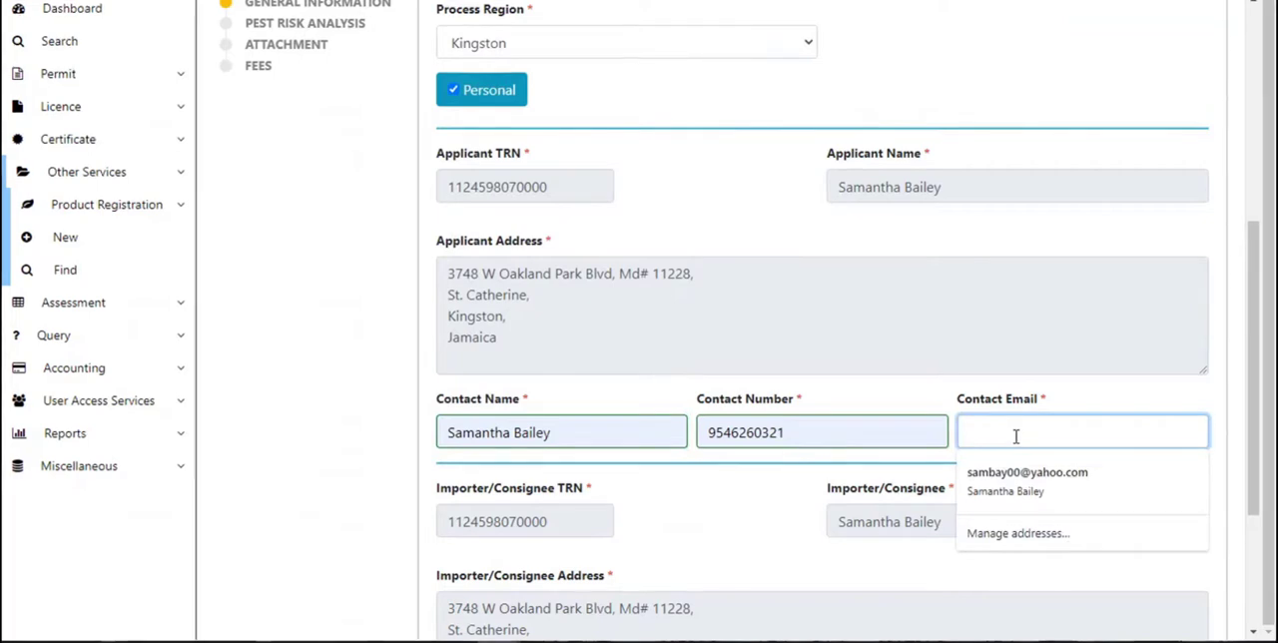
type("email@")
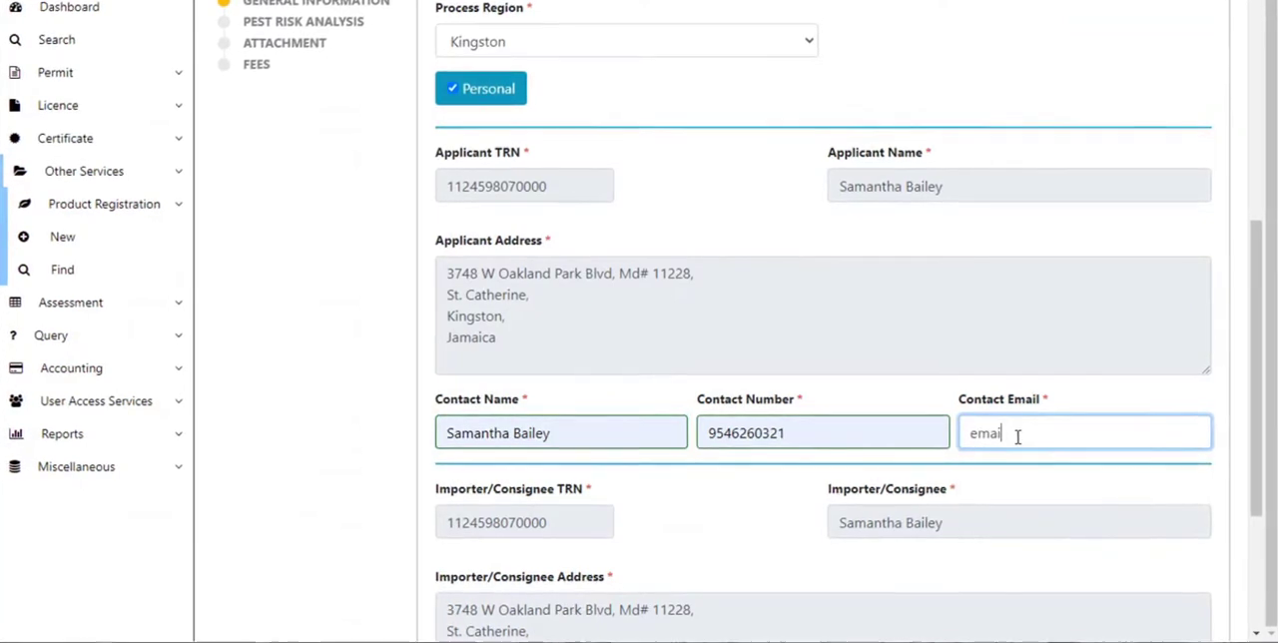
type("email.co")
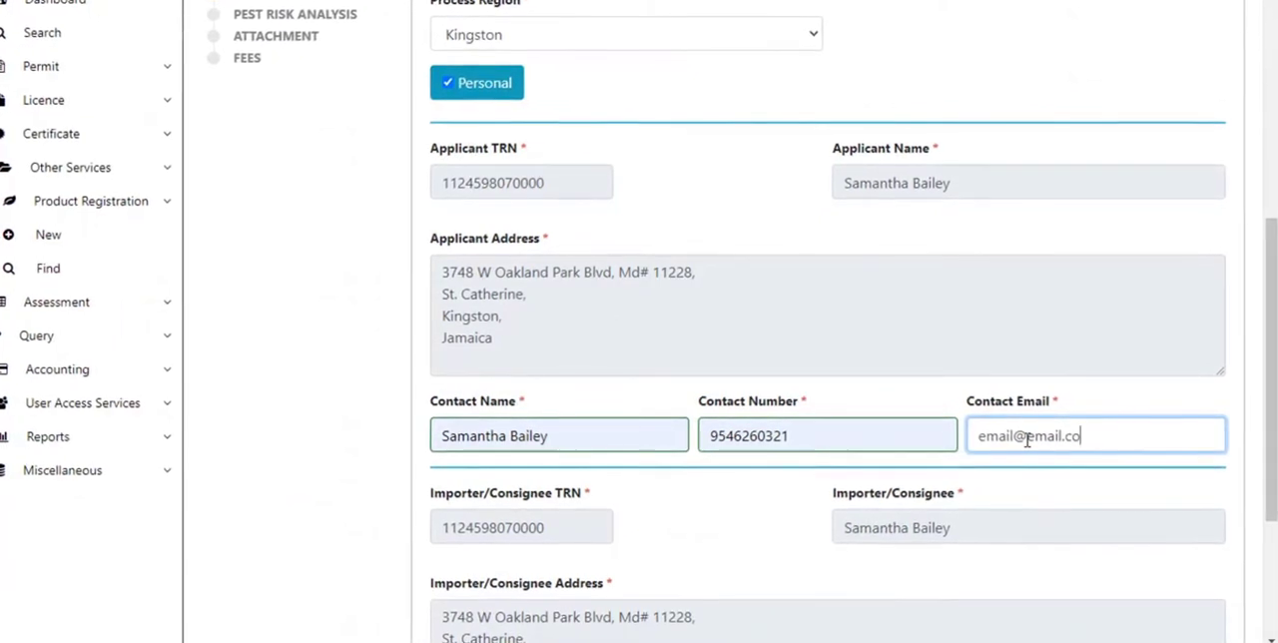
type("m")
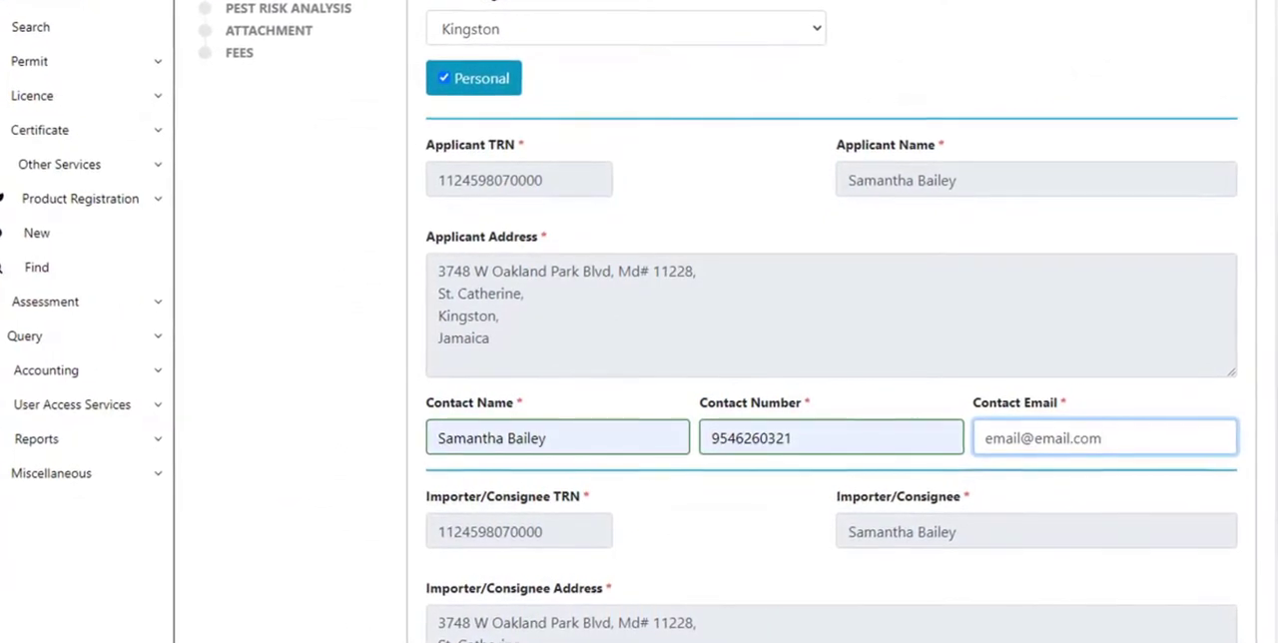
Advance the form to the Pest Risk Analysis item details step.
scroll(838, 329, "down", 1)
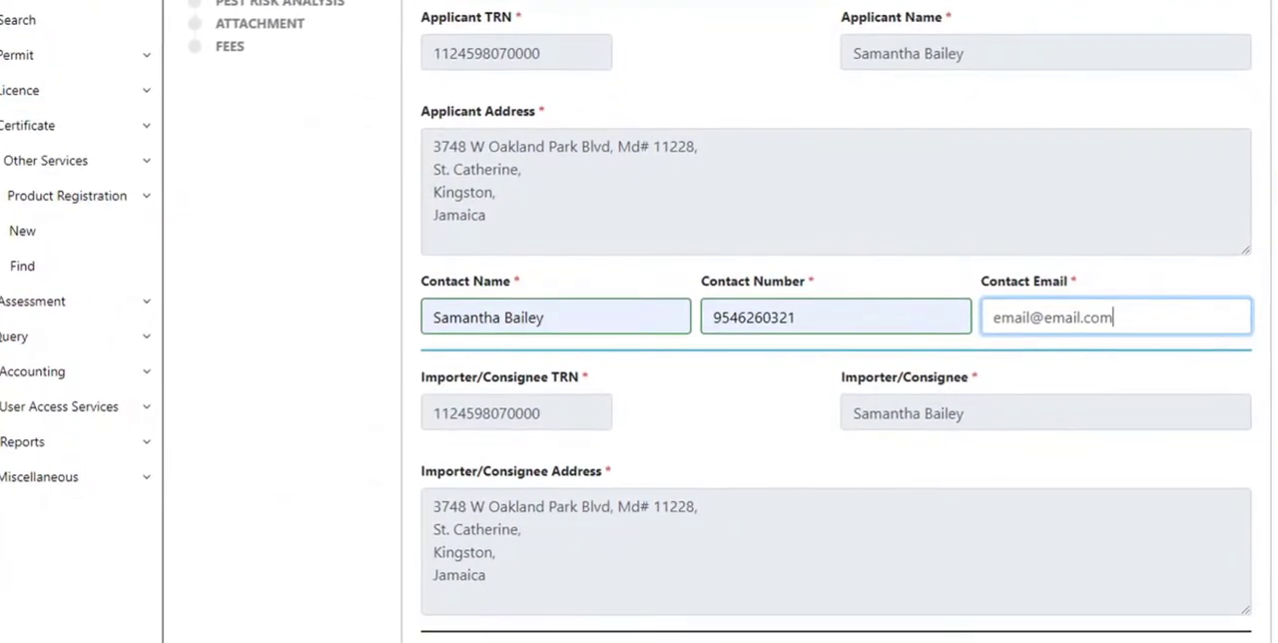
scroll(838, 329, "down", 1)
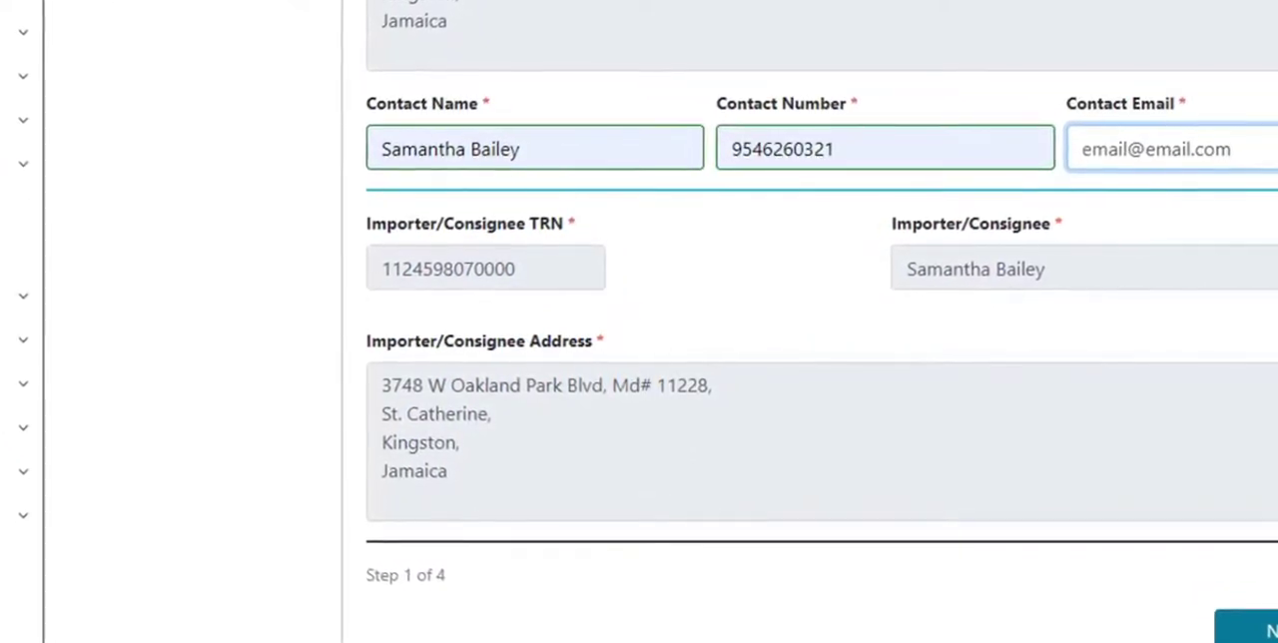
left_click(1267, 628)
scroll(809, 321, "up", 7)
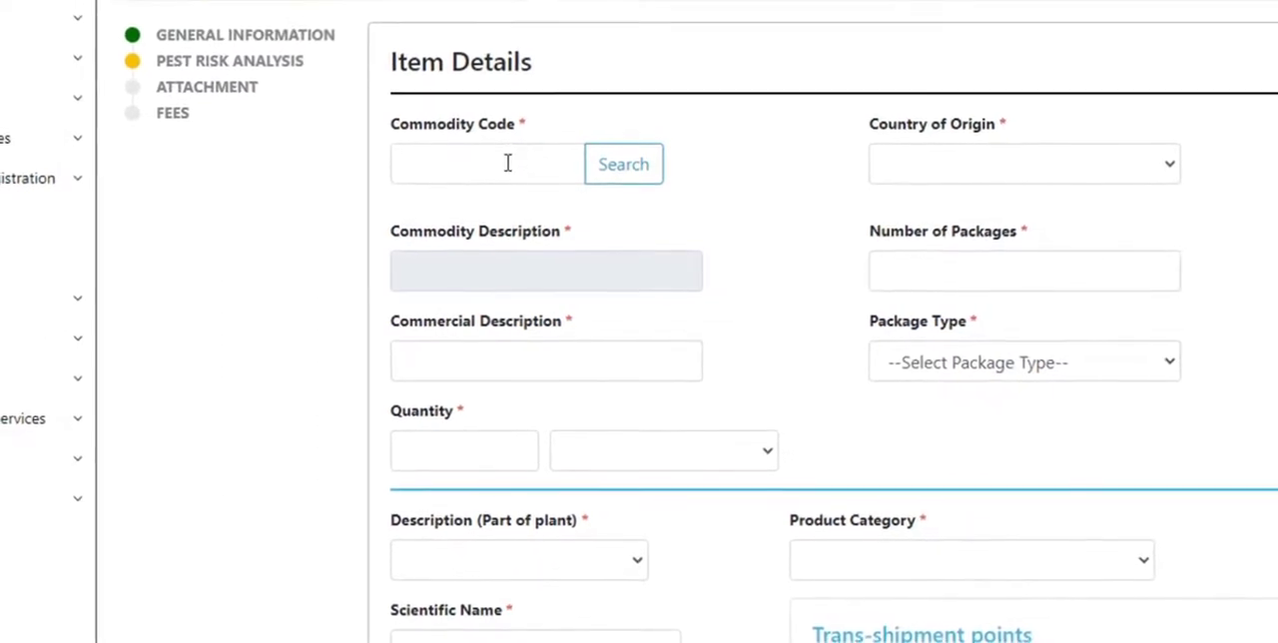
left_click(507, 162)
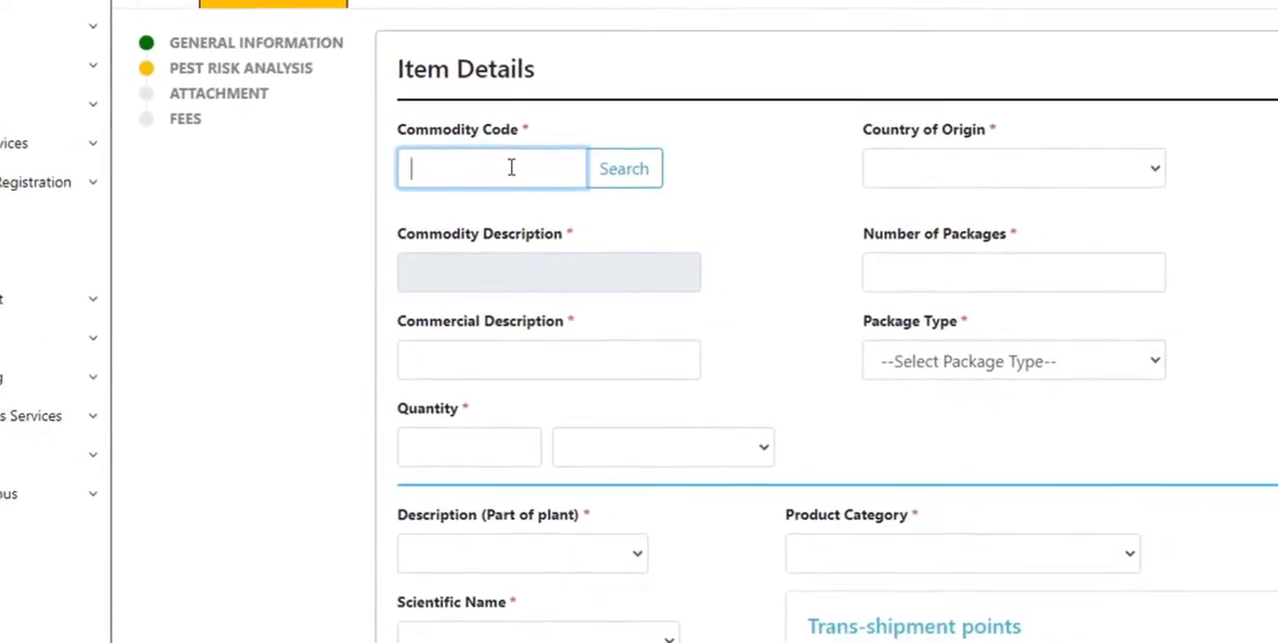
type("Rose")
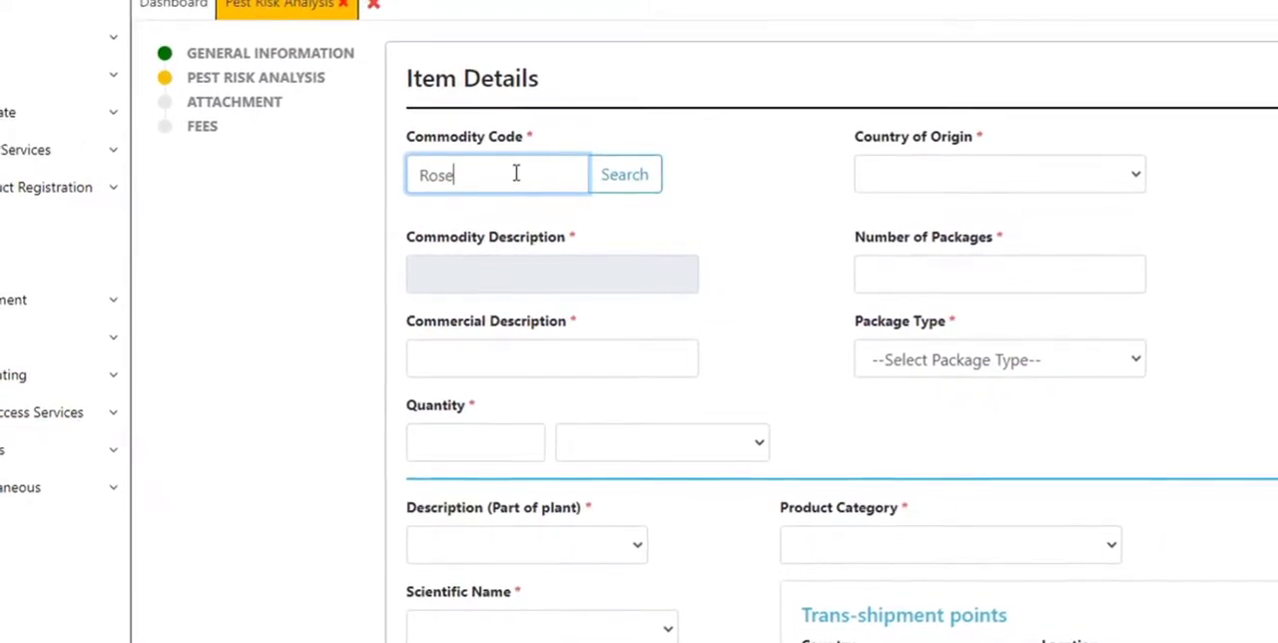
left_click(617, 177)
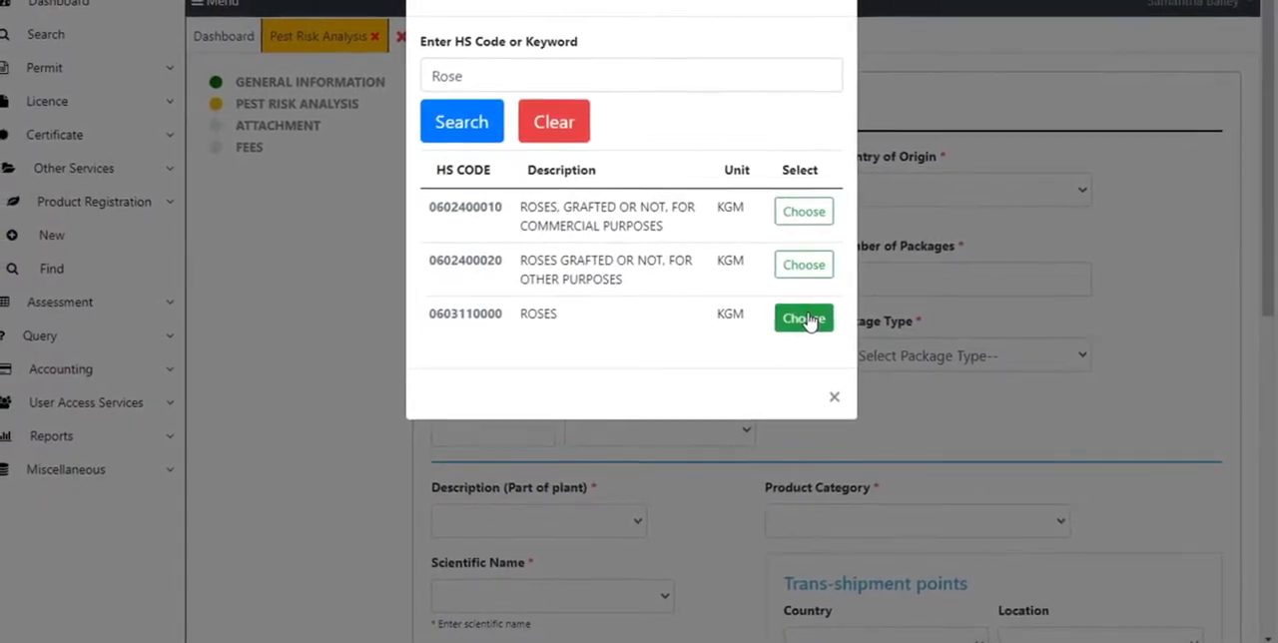
left_click(807, 318)
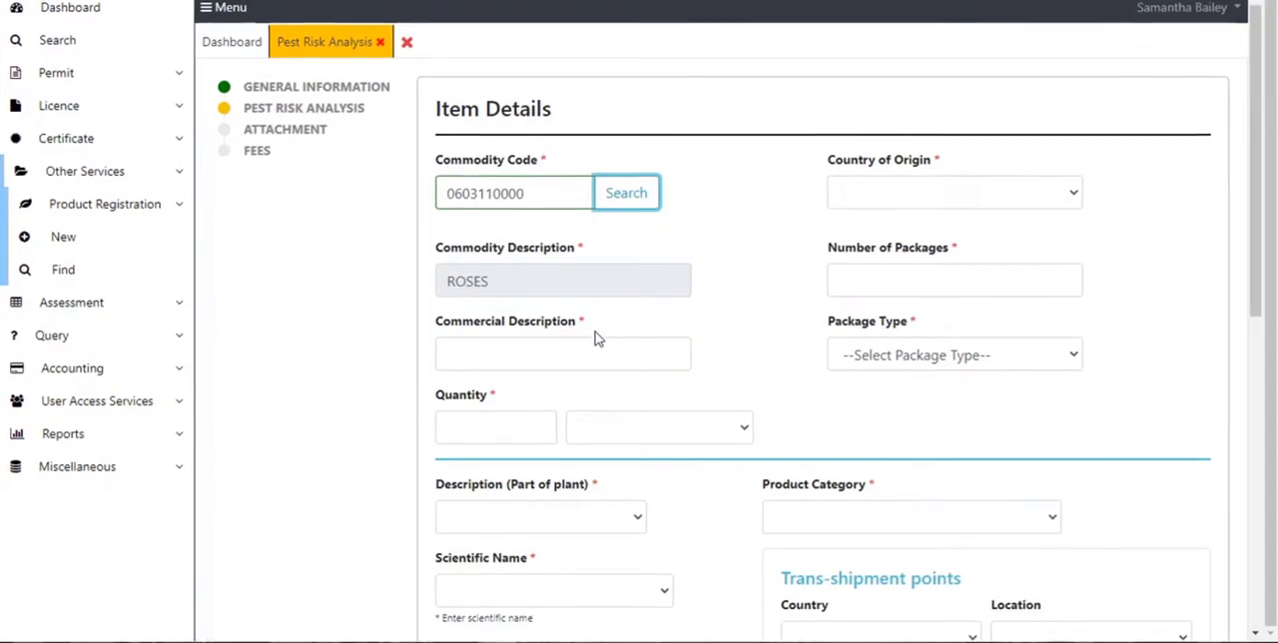
Set the commercial description to Red Roses and the quantity to 40 Dozen.
left_click(589, 355)
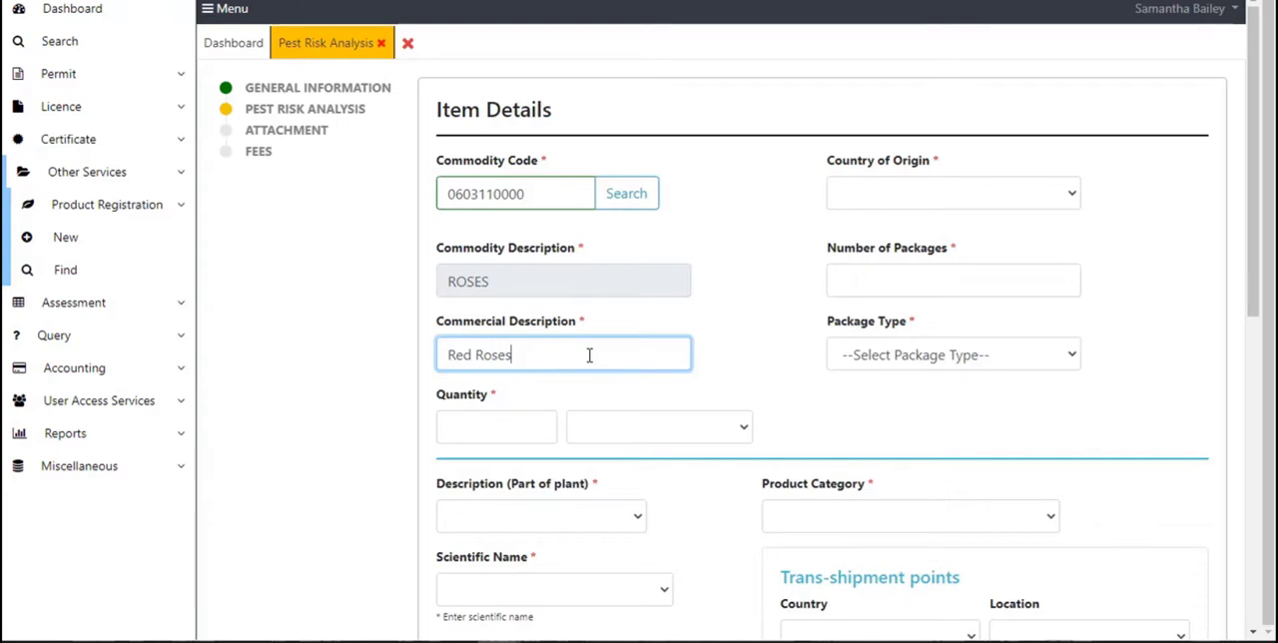
left_click(490, 433)
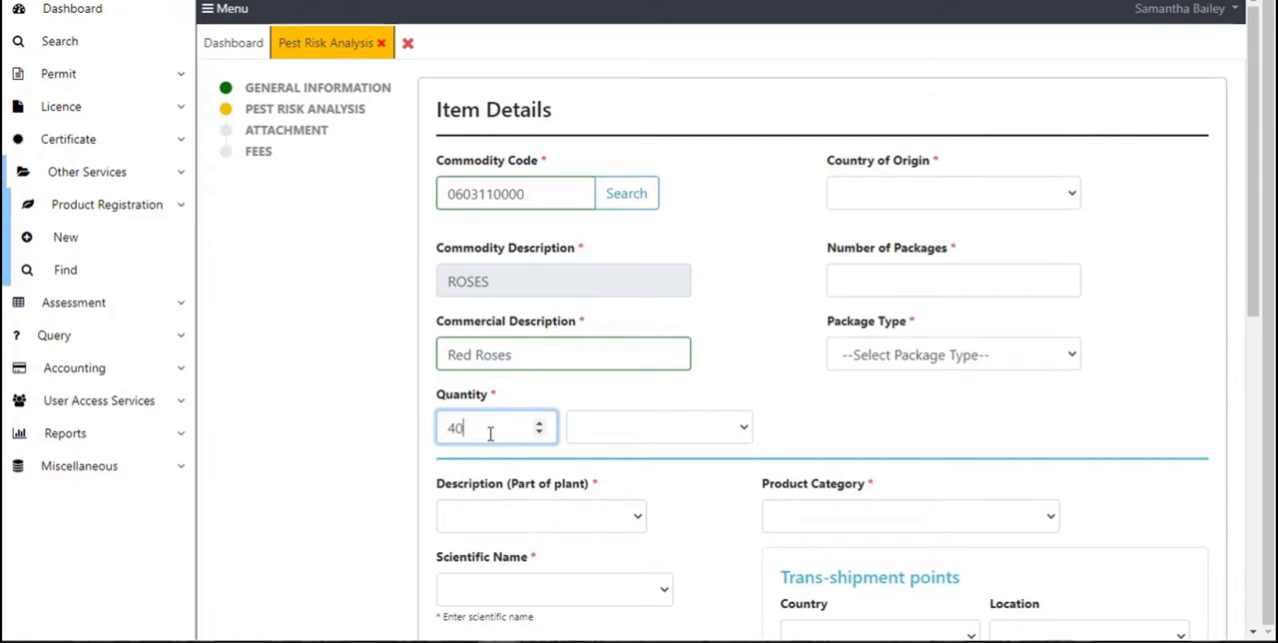
left_click(743, 431)
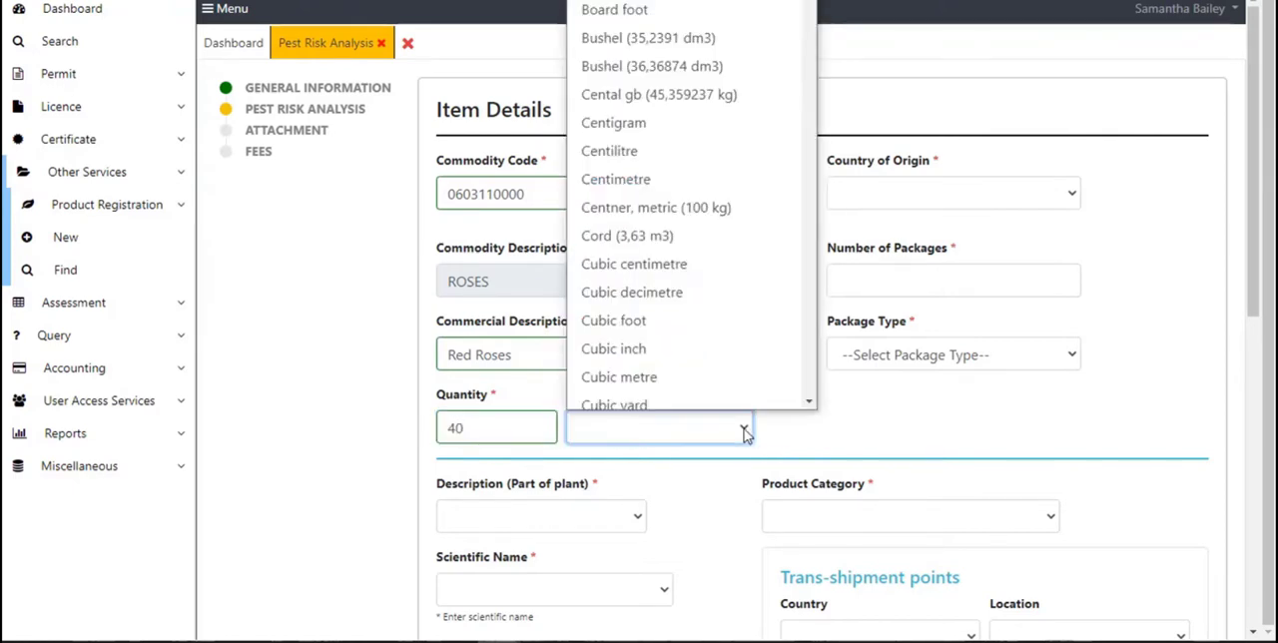
key("d")
key("o")
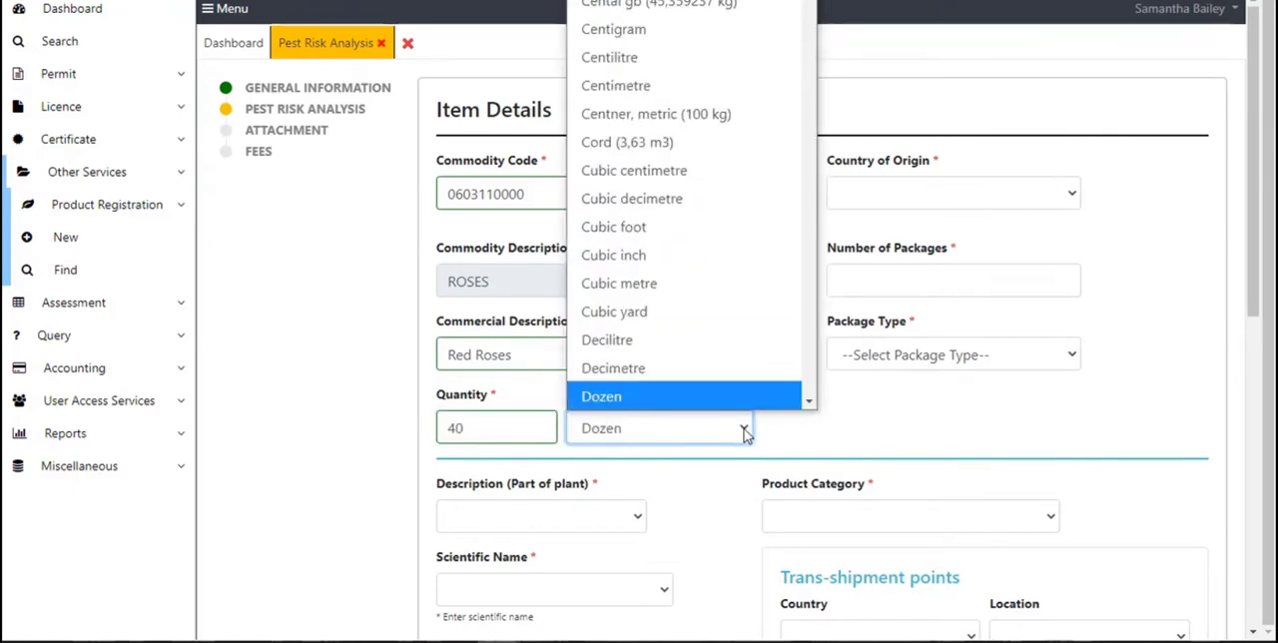
key("Return")
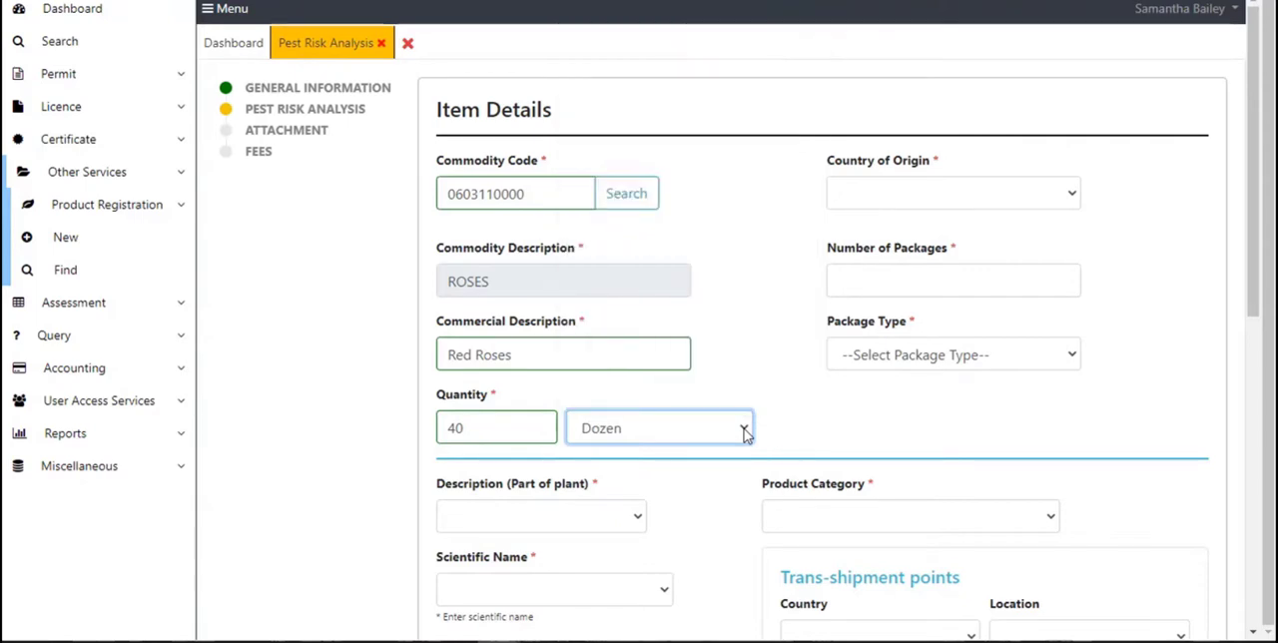
Set the country of origin to Australia.
left_click(1070, 203)
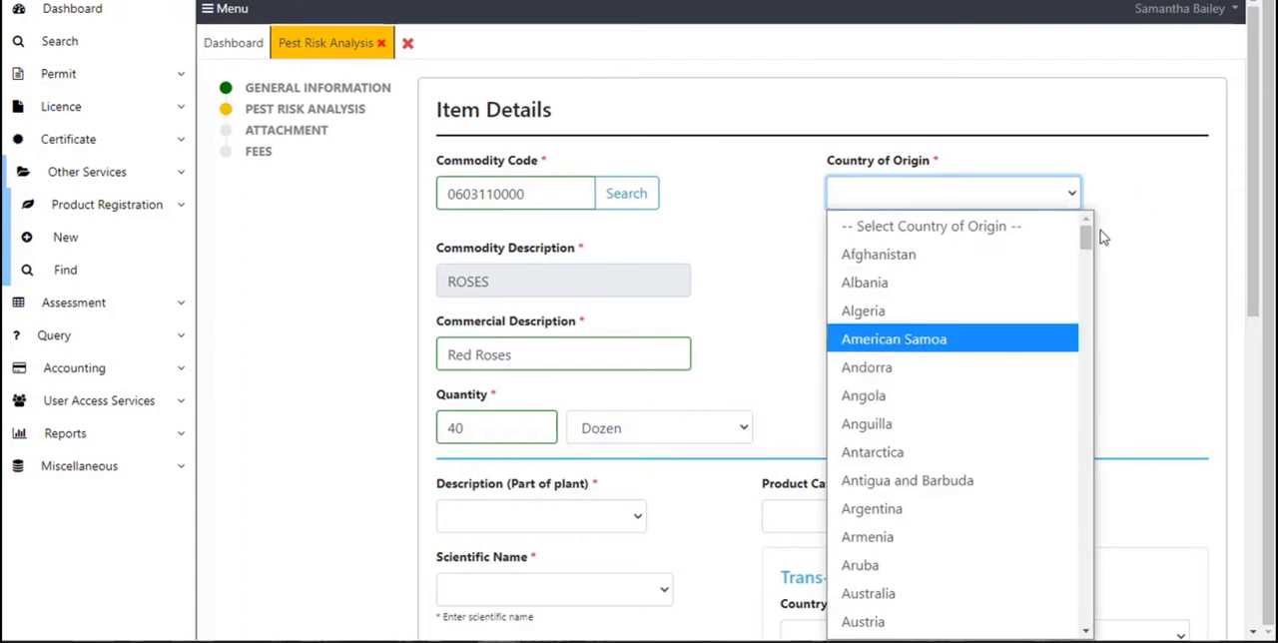
left_click_drag(1088, 240, 1090, 262)
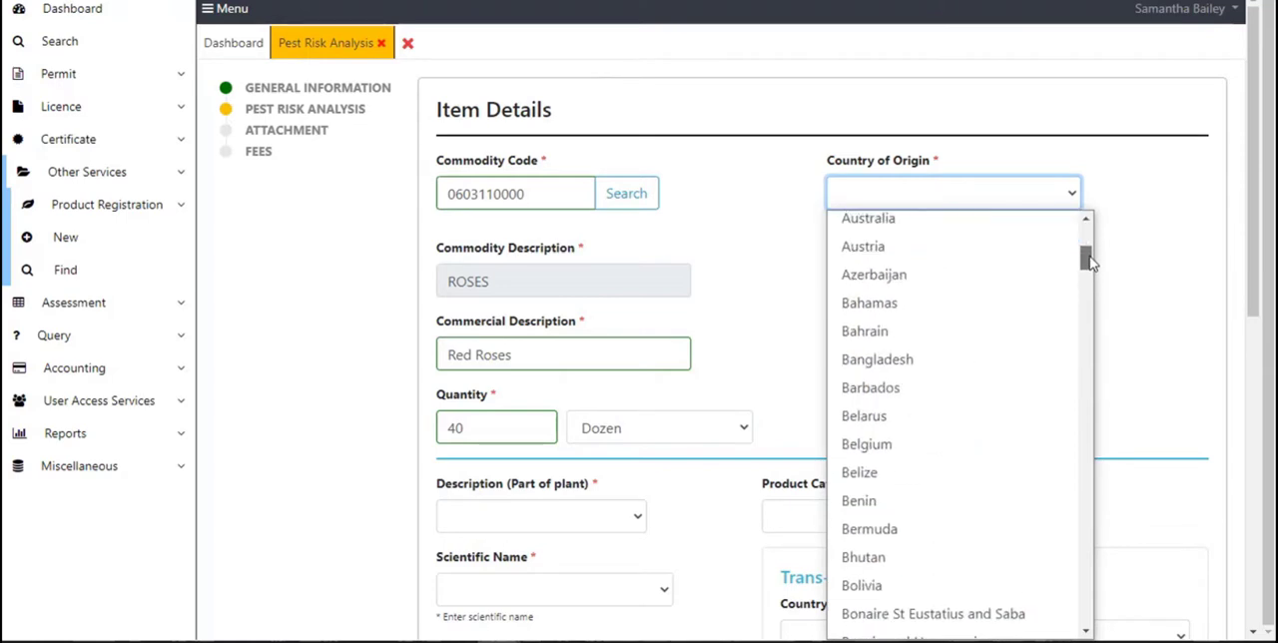
left_click(935, 221)
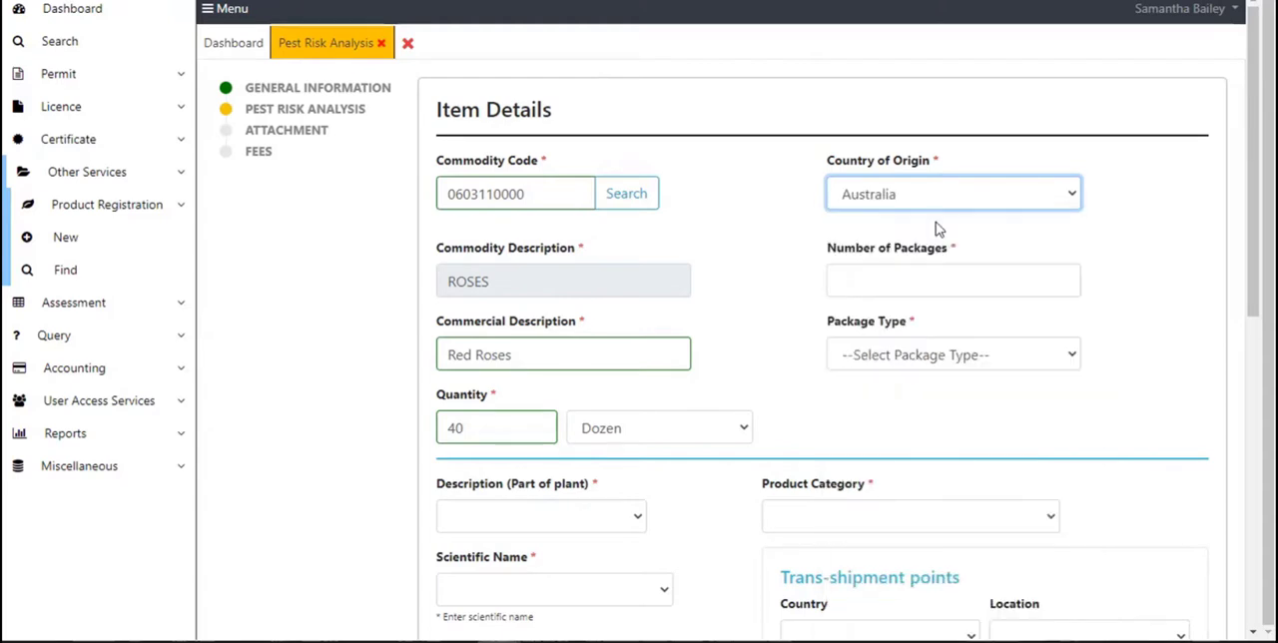
Set the number of packages to 10 and the package type to Bag.
left_click(1017, 286)
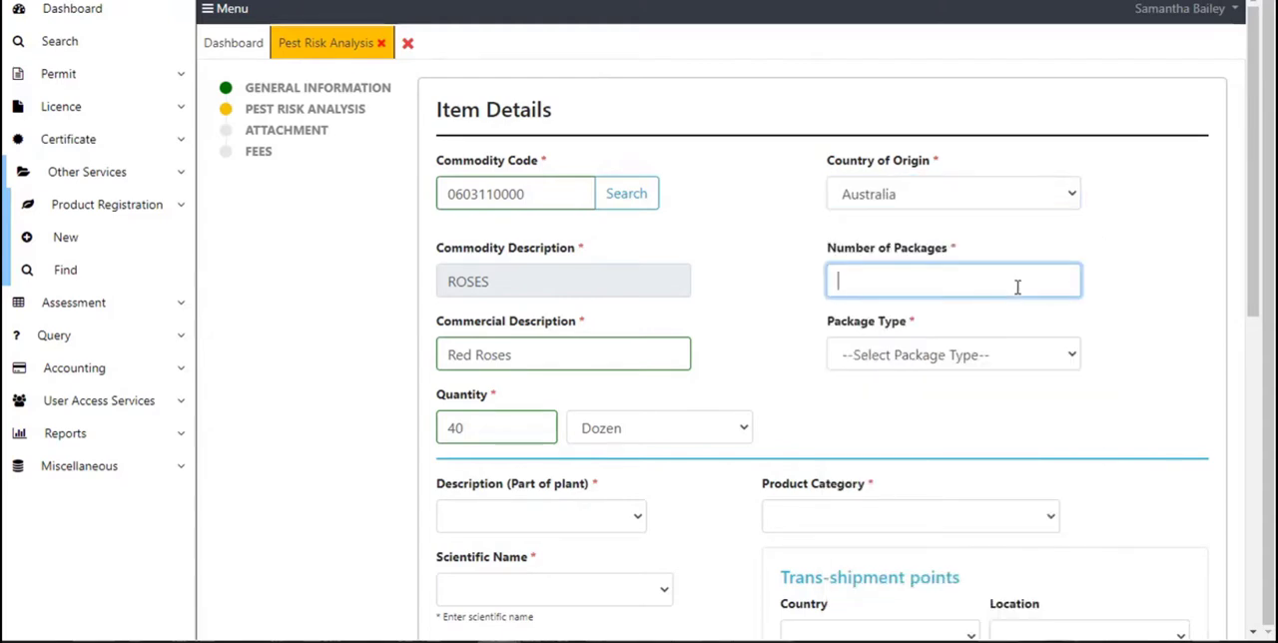
type("10")
left_click(1073, 358)
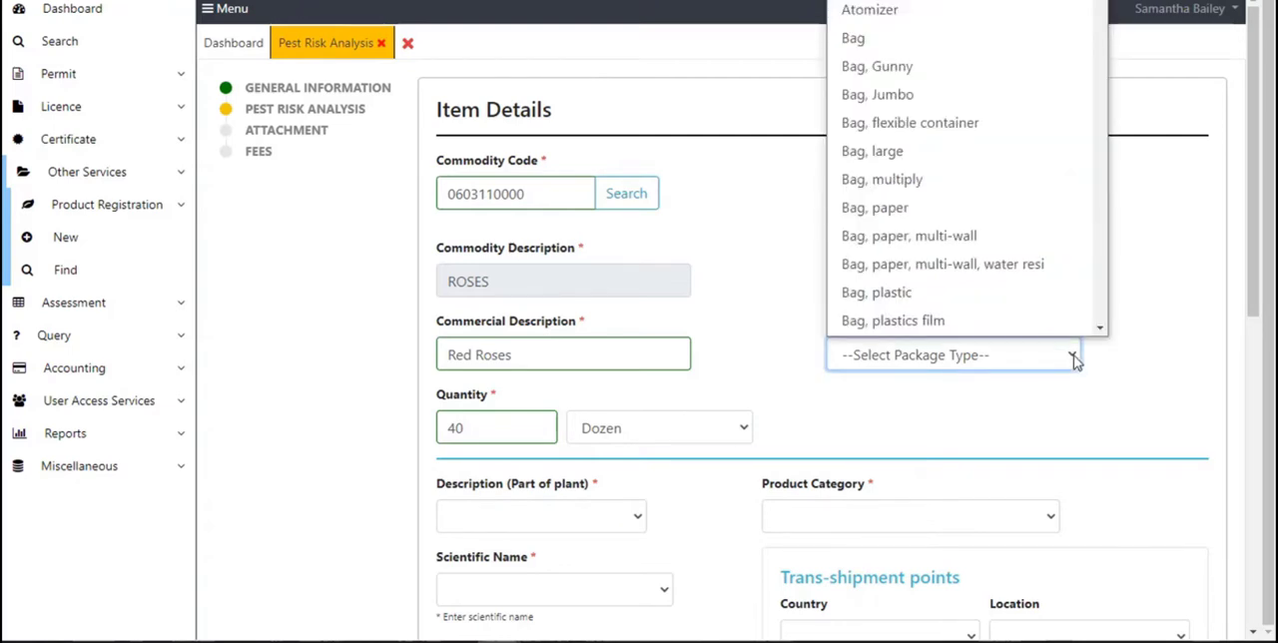
left_click(957, 42)
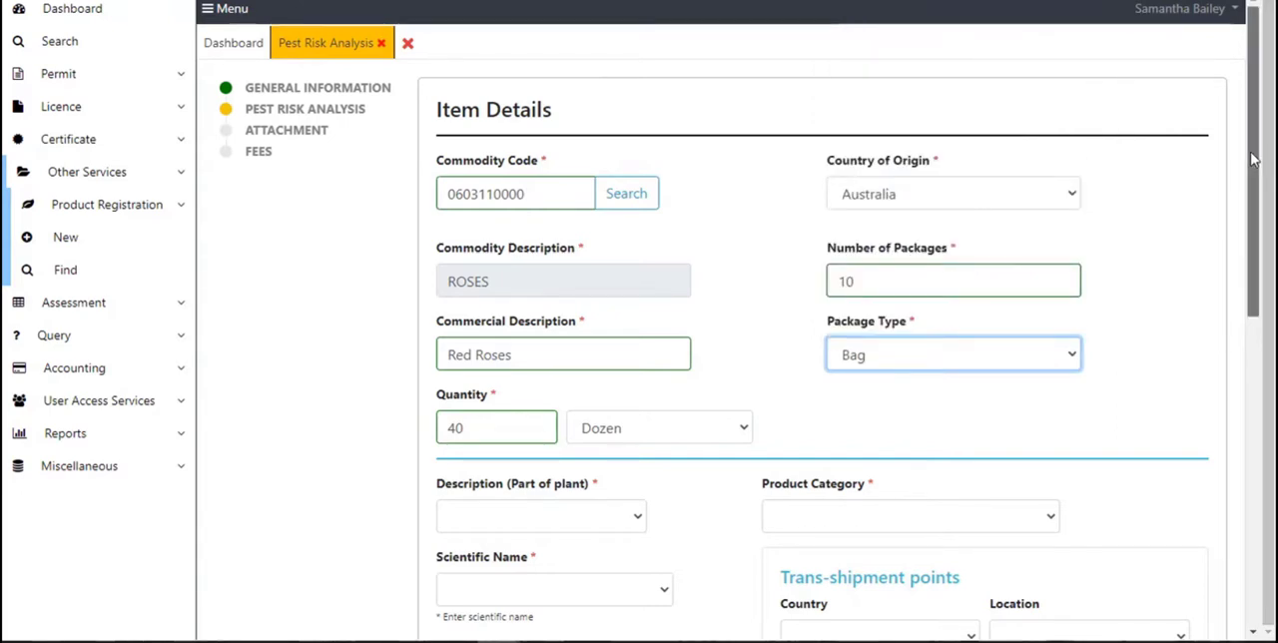
Set the plant part description to Flower.
left_click_drag(1253, 160, 1260, 323)
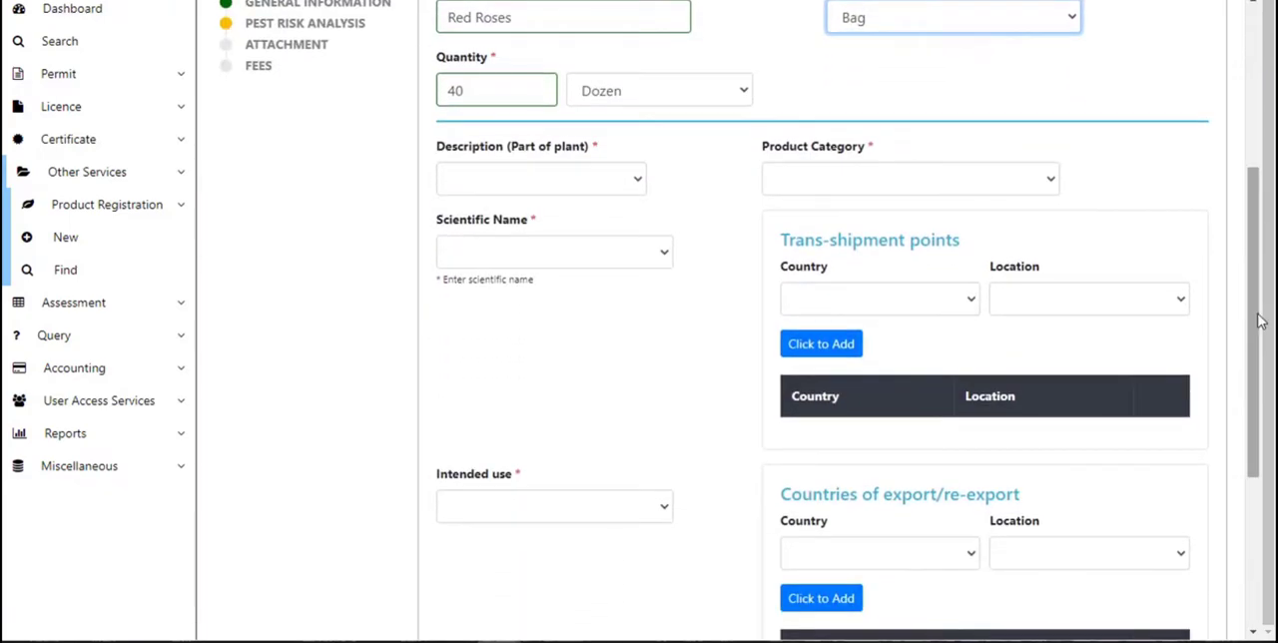
left_click(633, 181)
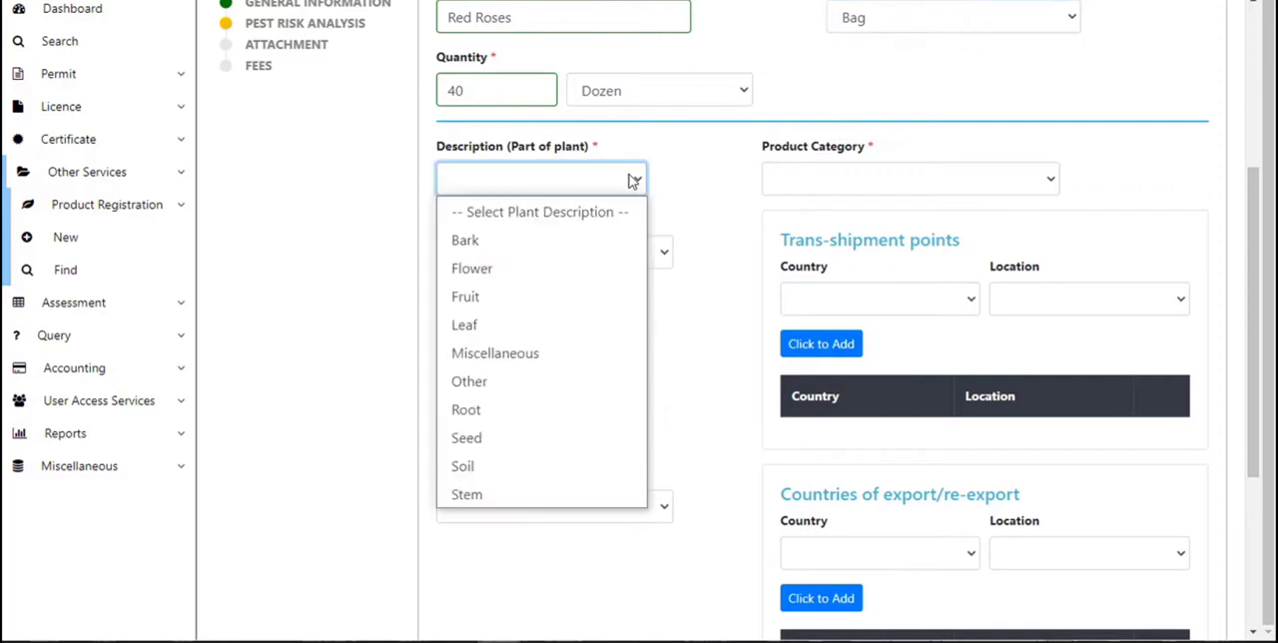
left_click(560, 270)
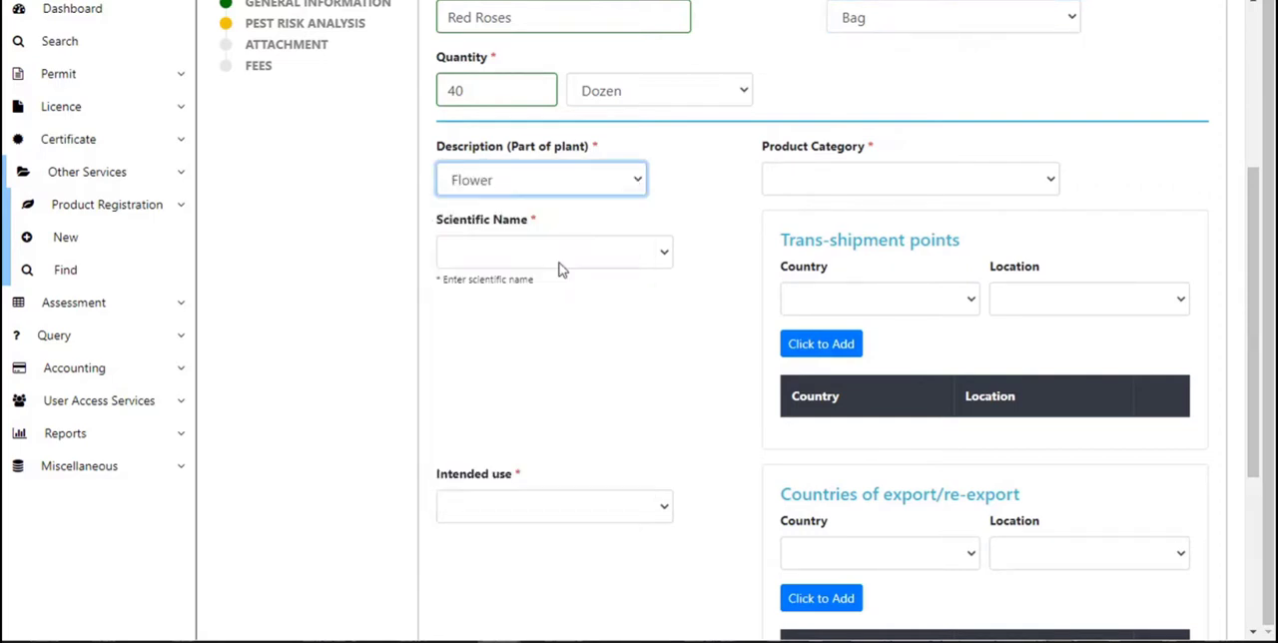
Choose ACACIA SP. as the scientific name and CUT FLOWERS & FOLIAGE as the product category.
left_click(669, 252)
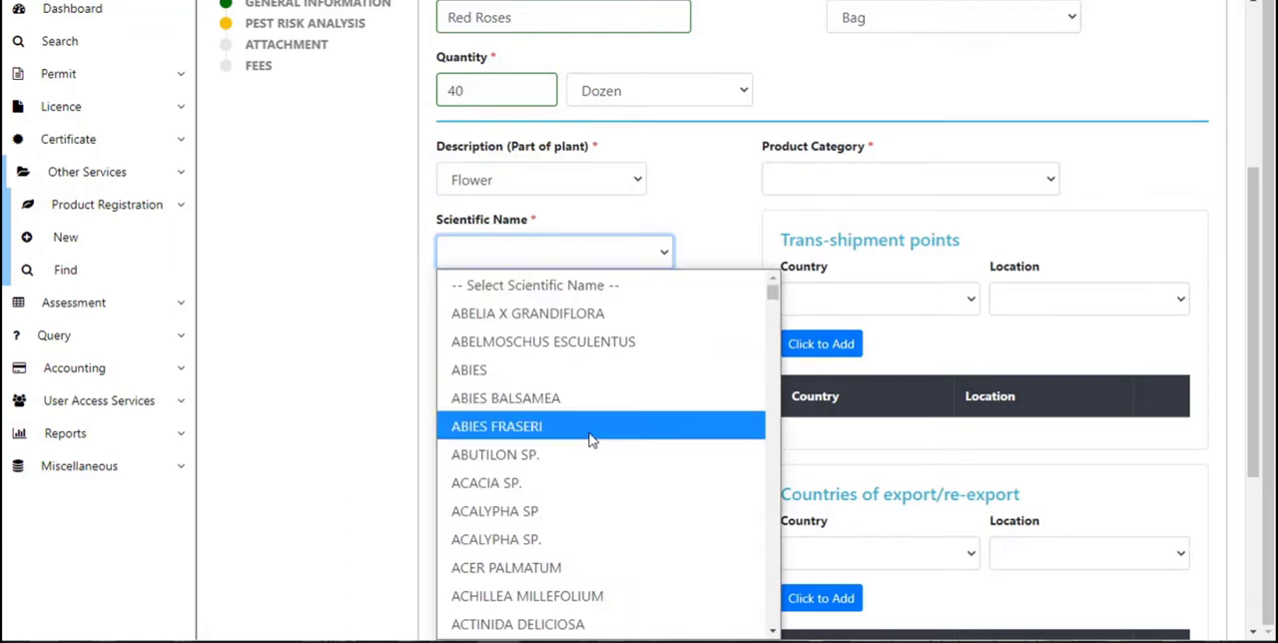
left_click(574, 488)
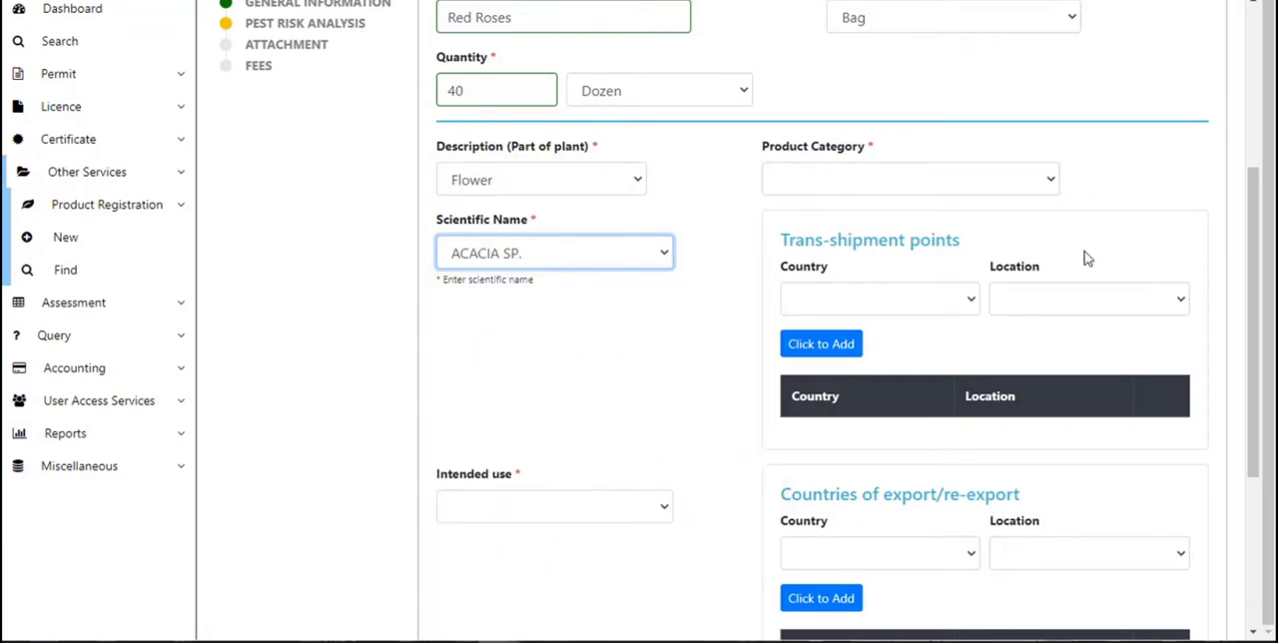
left_click(1050, 184)
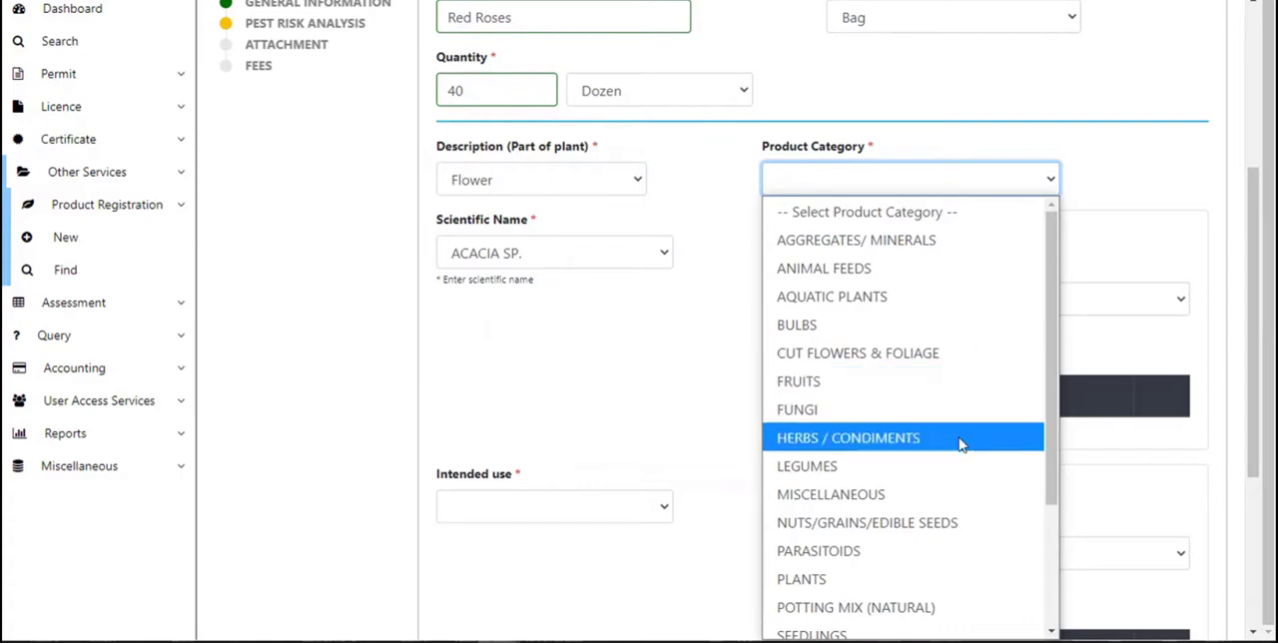
left_click(972, 353)
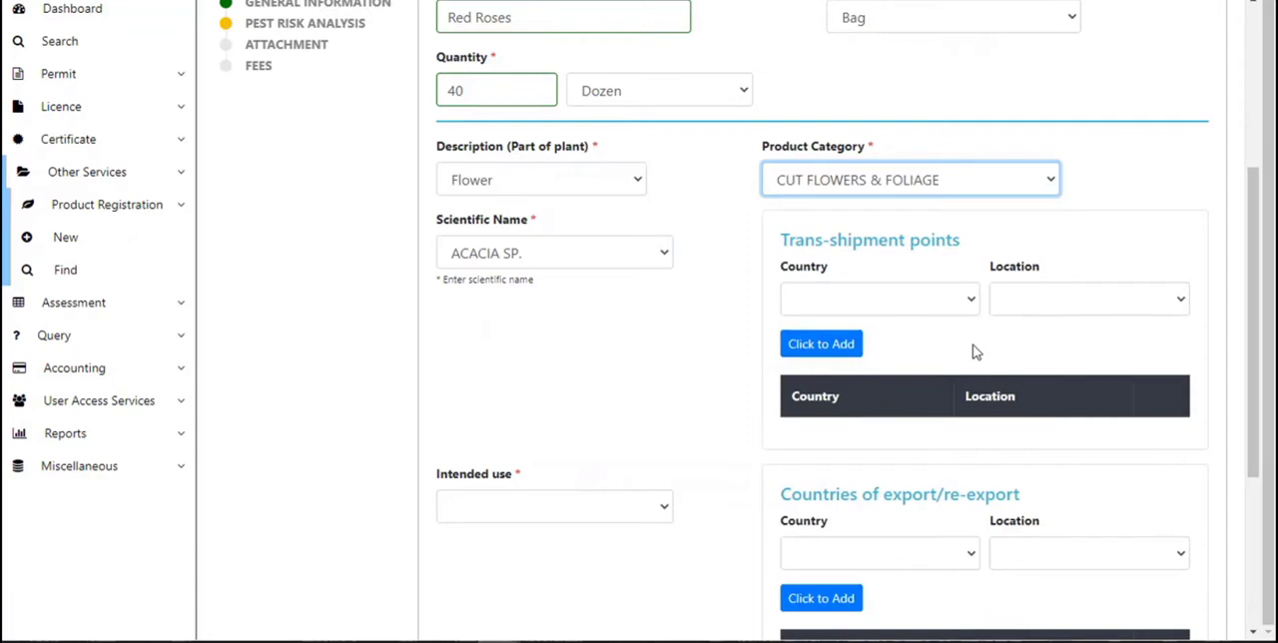
Add a trans-shipment point with country Belize and location PUNTA GORDA.
left_click(882, 290)
scroll(898, 200, "down", 1)
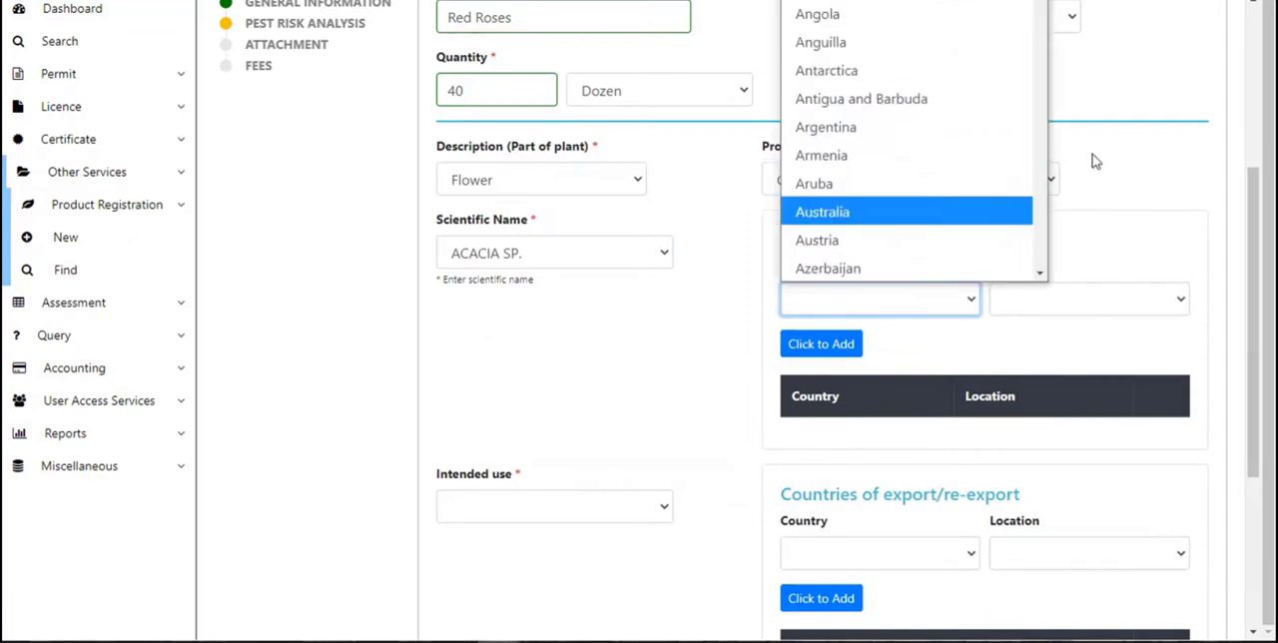
left_click(1153, 151)
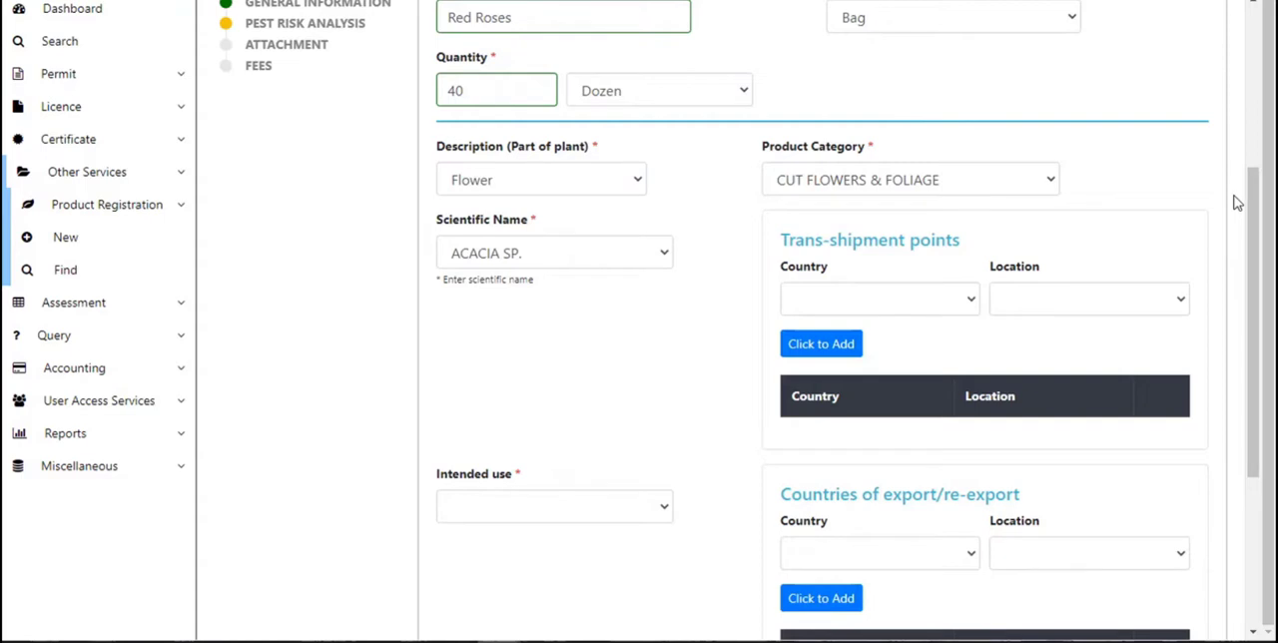
left_click(973, 297)
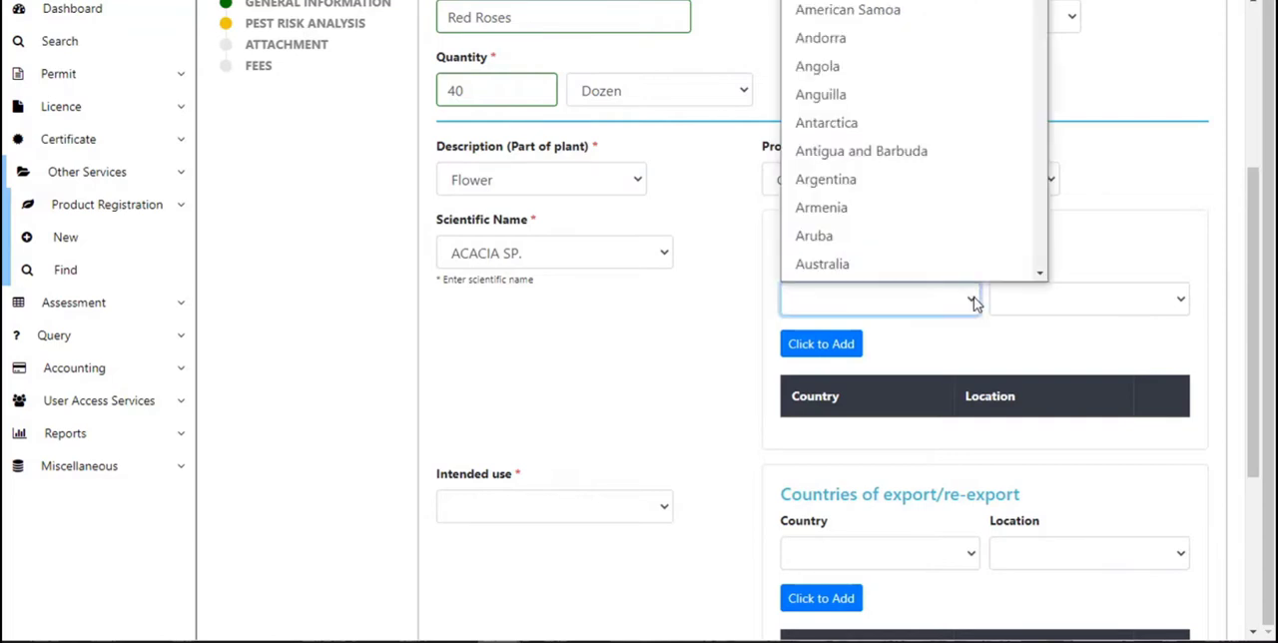
left_click(1041, 271)
scroll(1041, 270, "down", 3)
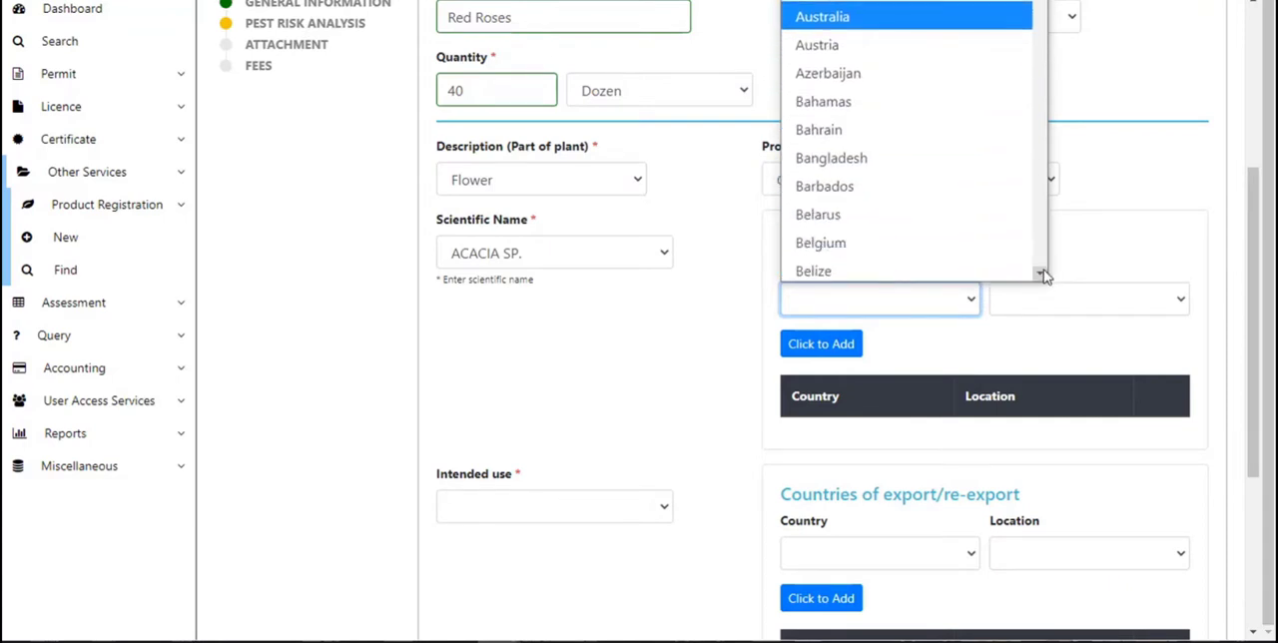
left_click(938, 270)
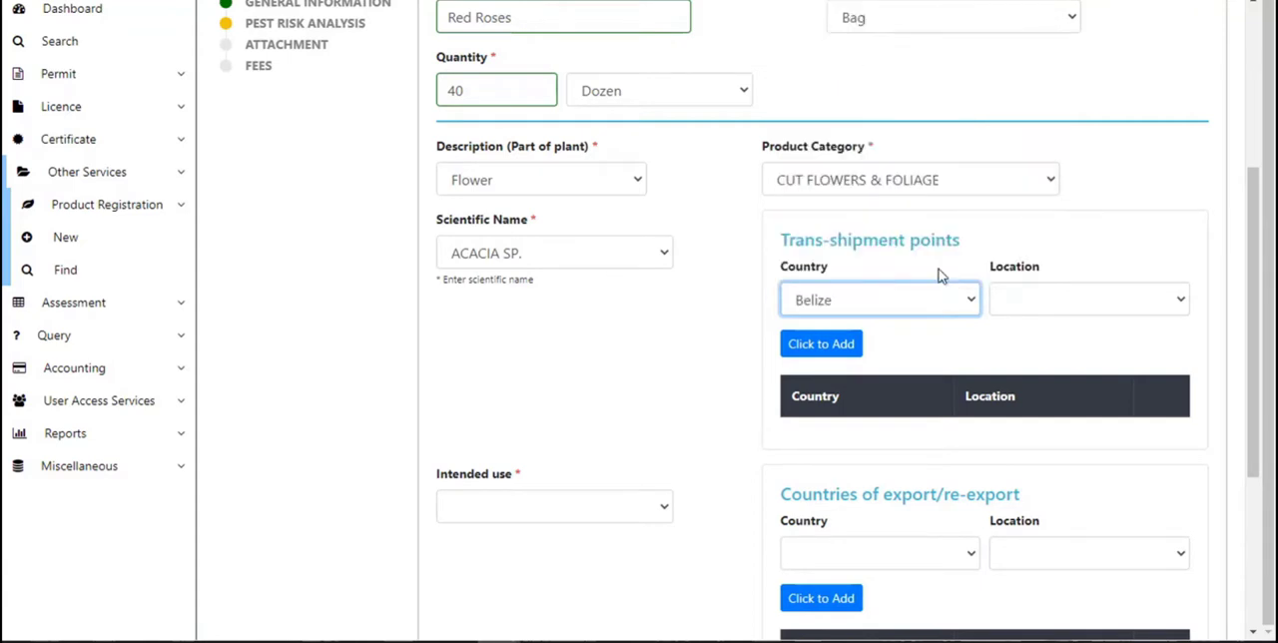
left_click(1183, 302)
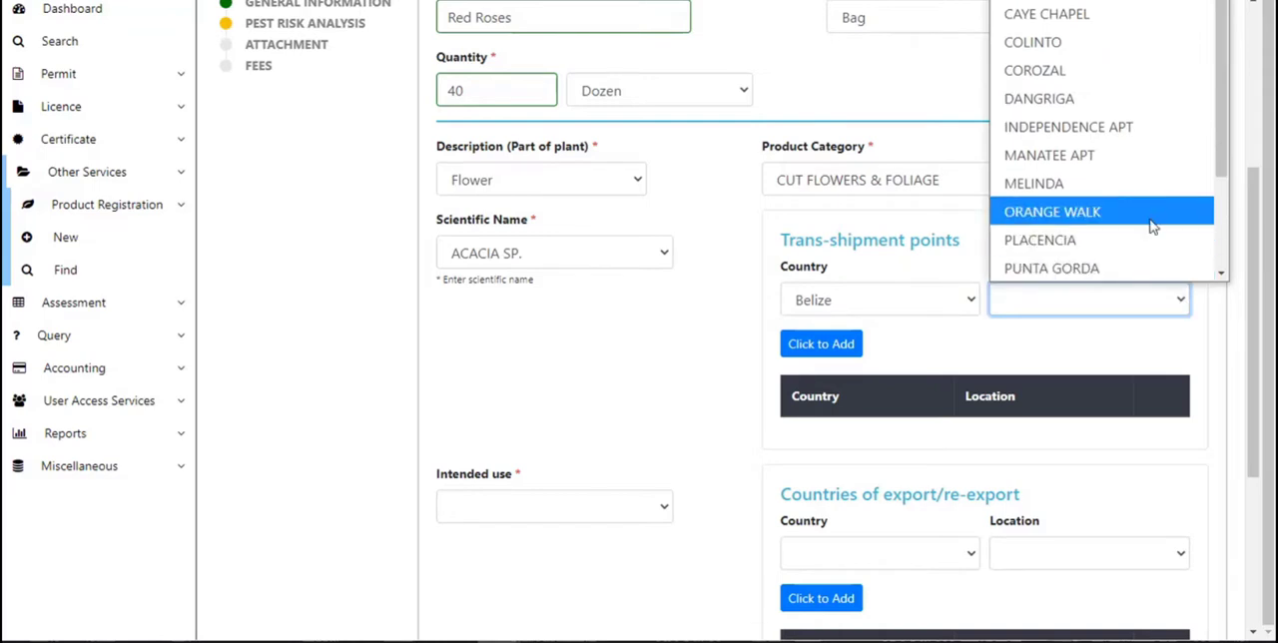
left_click(1147, 269)
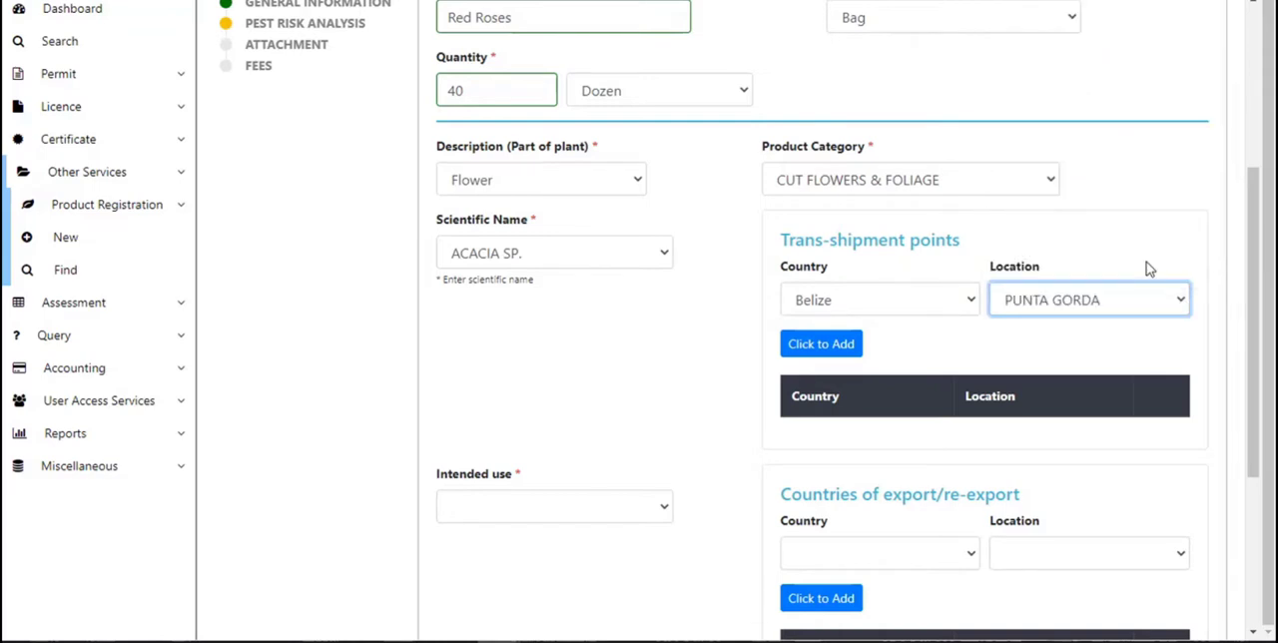
left_click(839, 347)
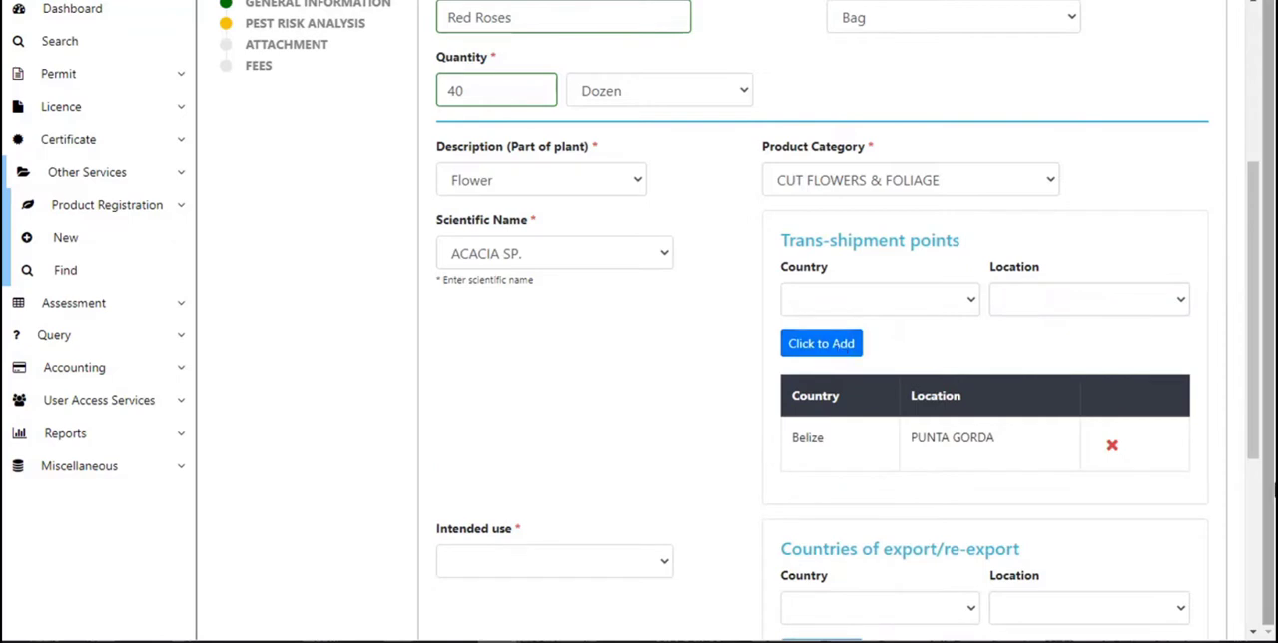
Set the intended use to CONSUMPTION/ TRANSFORMATION.
right_click(1256, 634)
left_click(1256, 634)
left_click(1257, 634)
left_click(1257, 633)
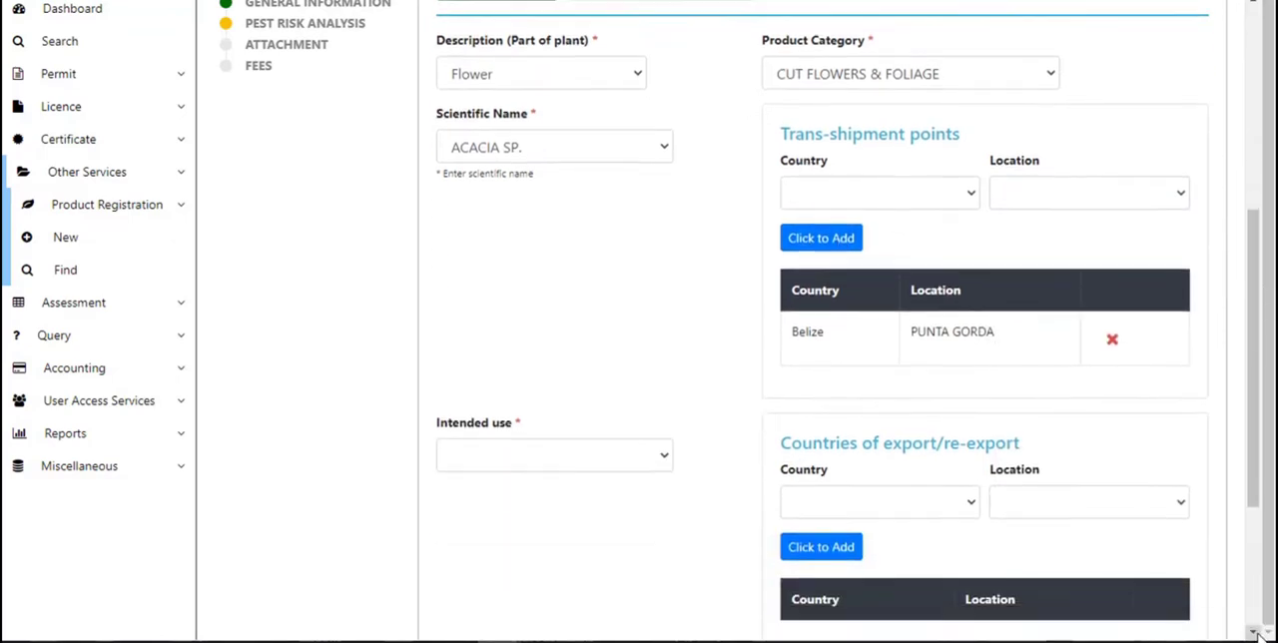
left_click(1257, 634)
left_click(1263, 635)
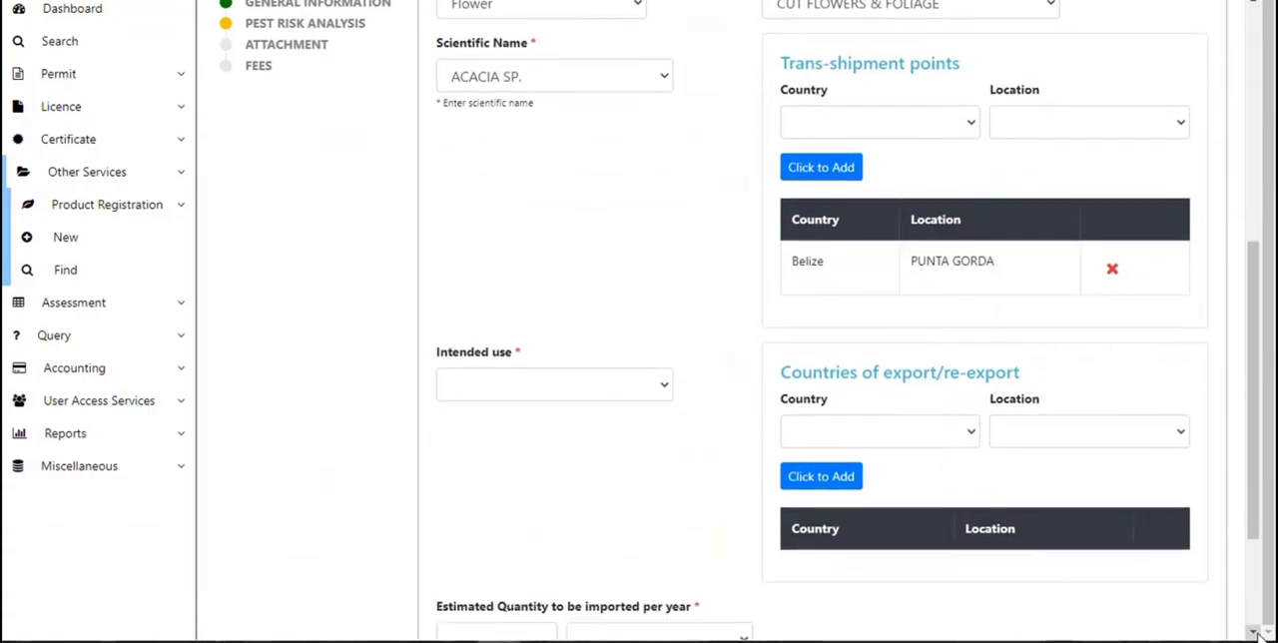
left_click(1257, 634)
left_click(1257, 634)
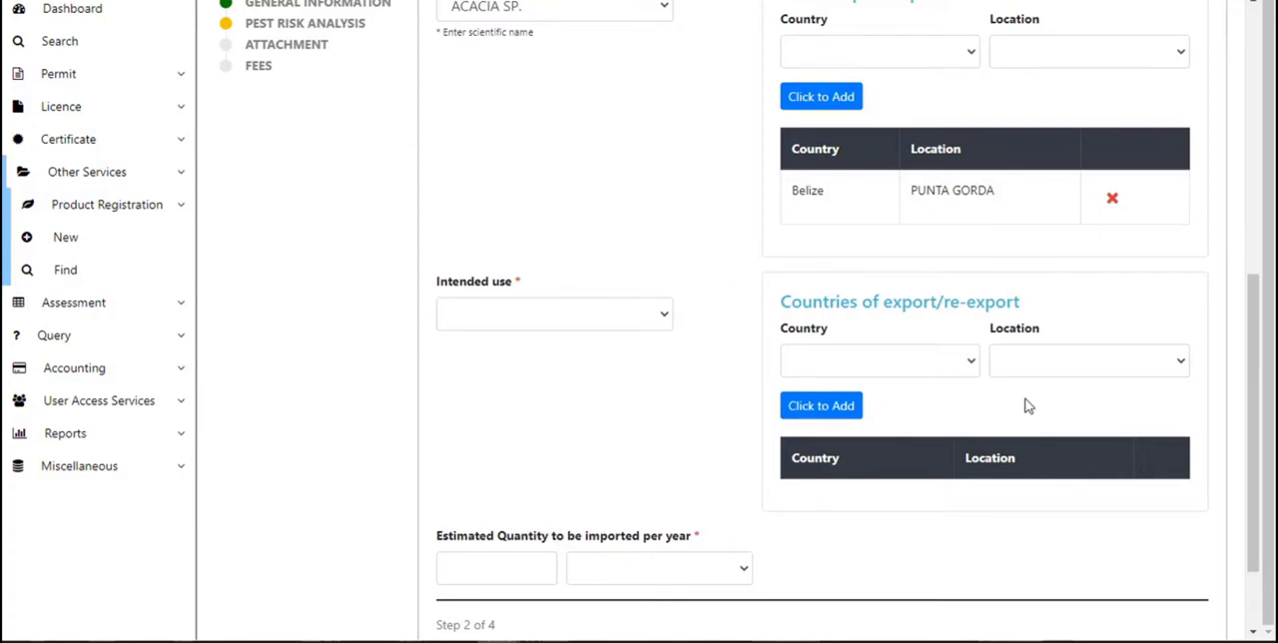
left_click(666, 317)
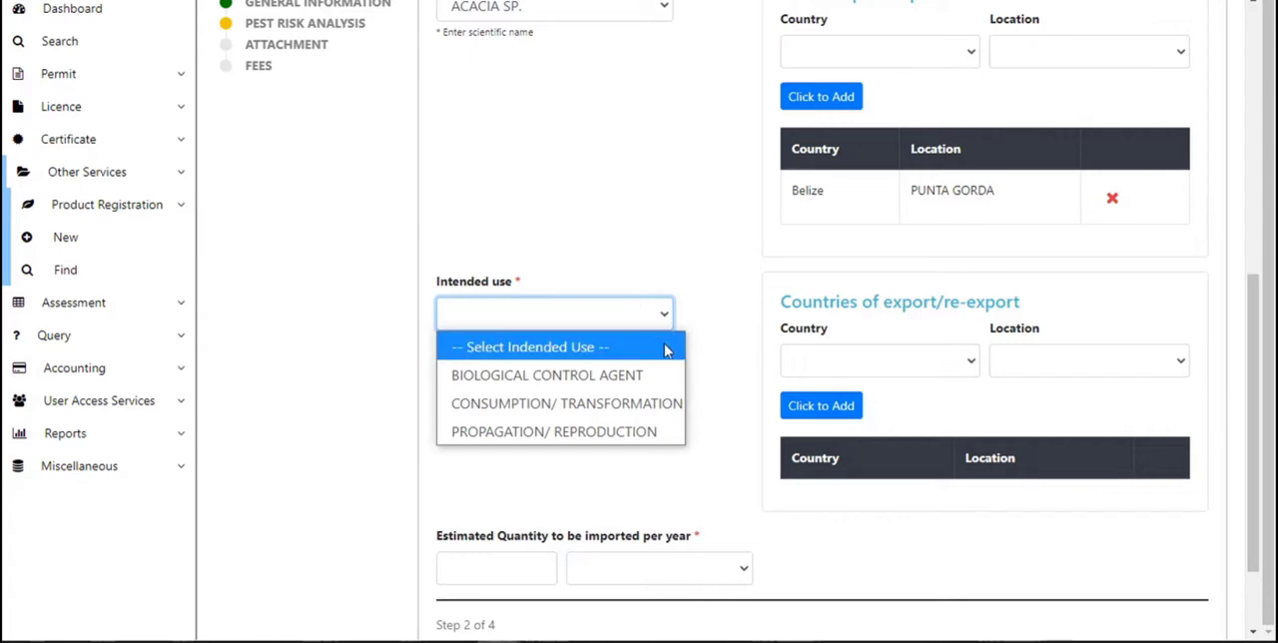
left_click(663, 411)
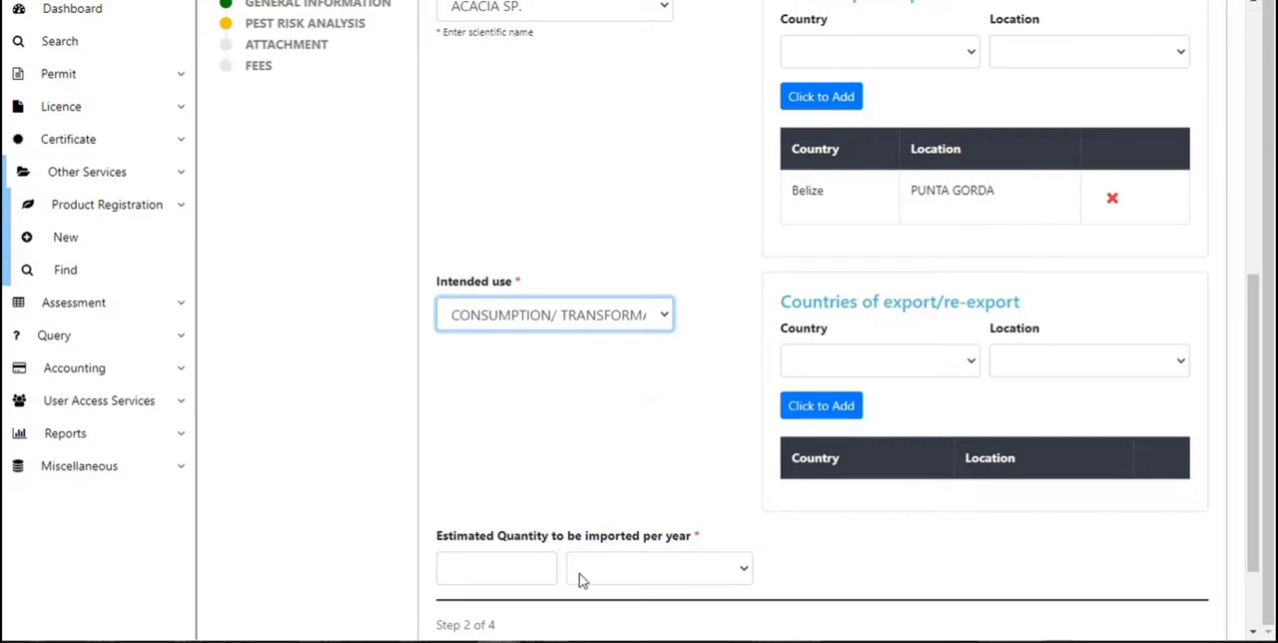
Set the estimated quantity to be imported per year to 7000 Dozen.
left_click(483, 562)
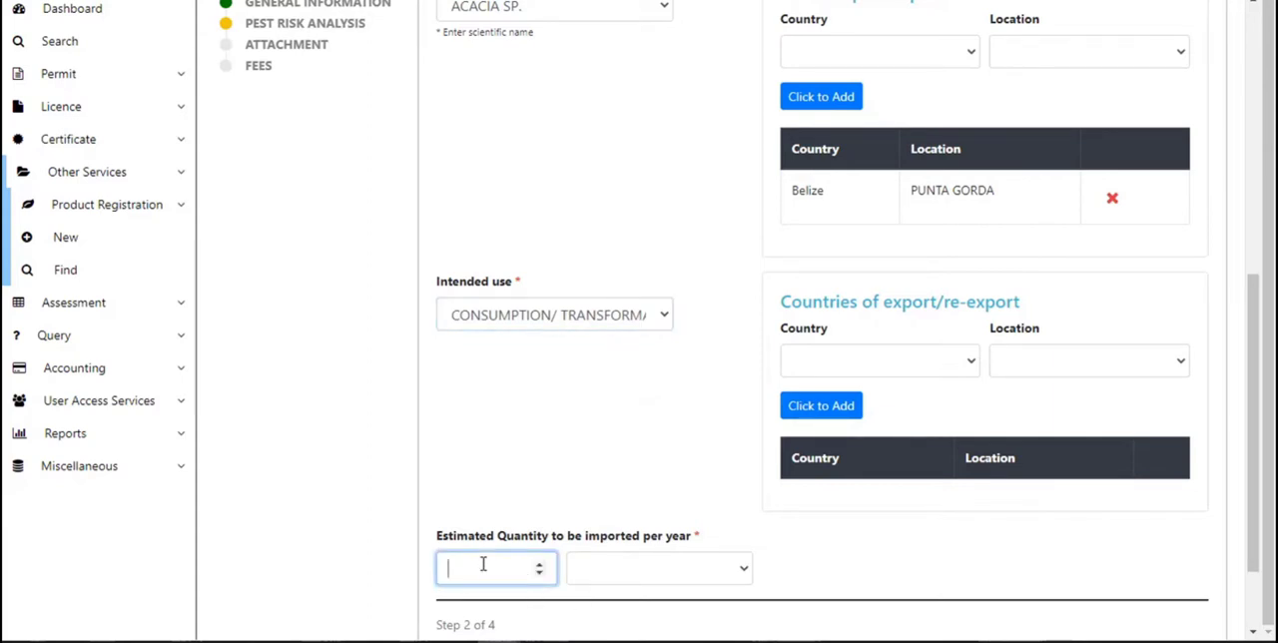
type("7000")
left_click(741, 569)
key("d")
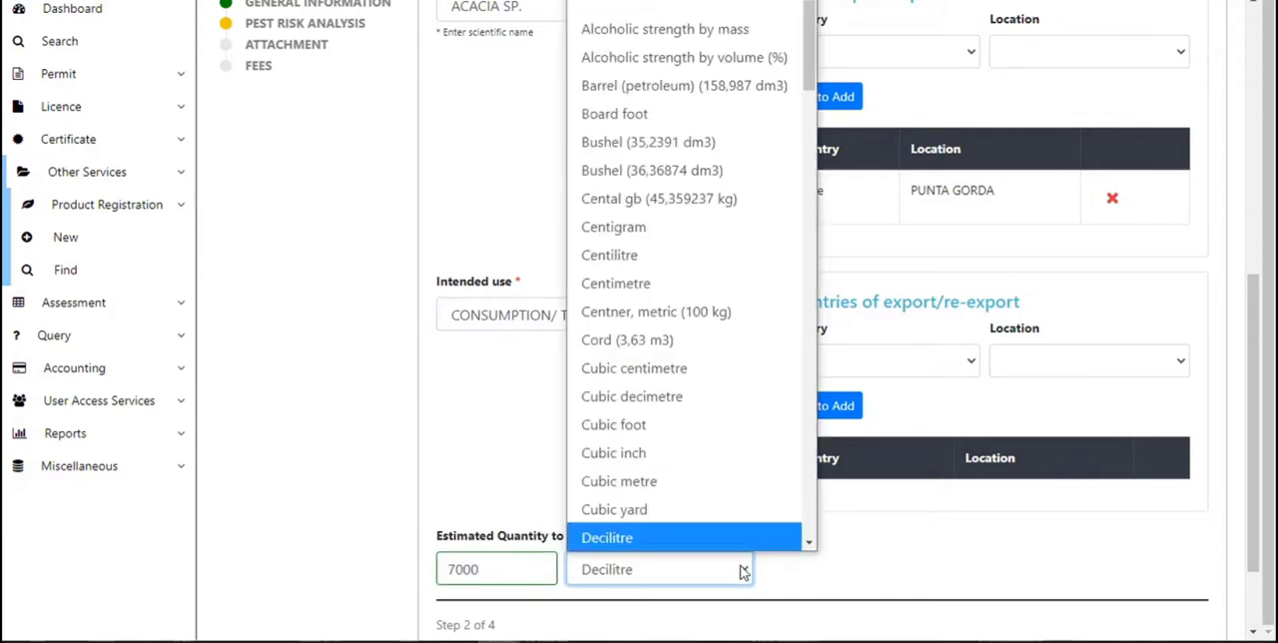
key("Down")
key("Down")
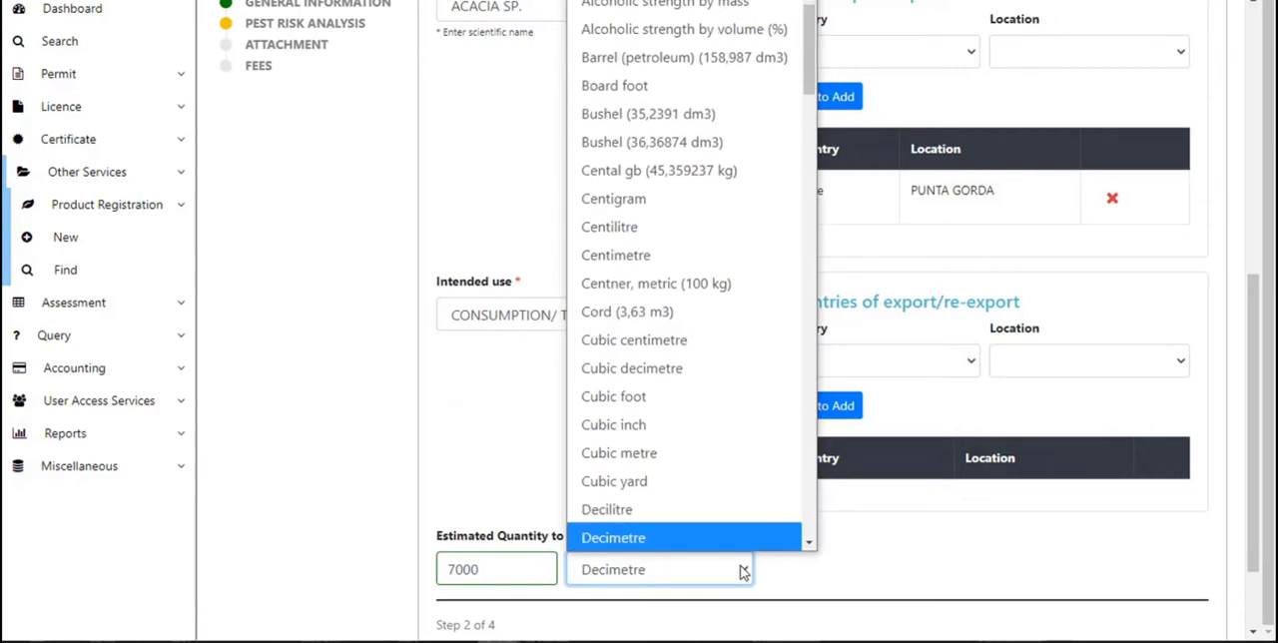
key("Return")
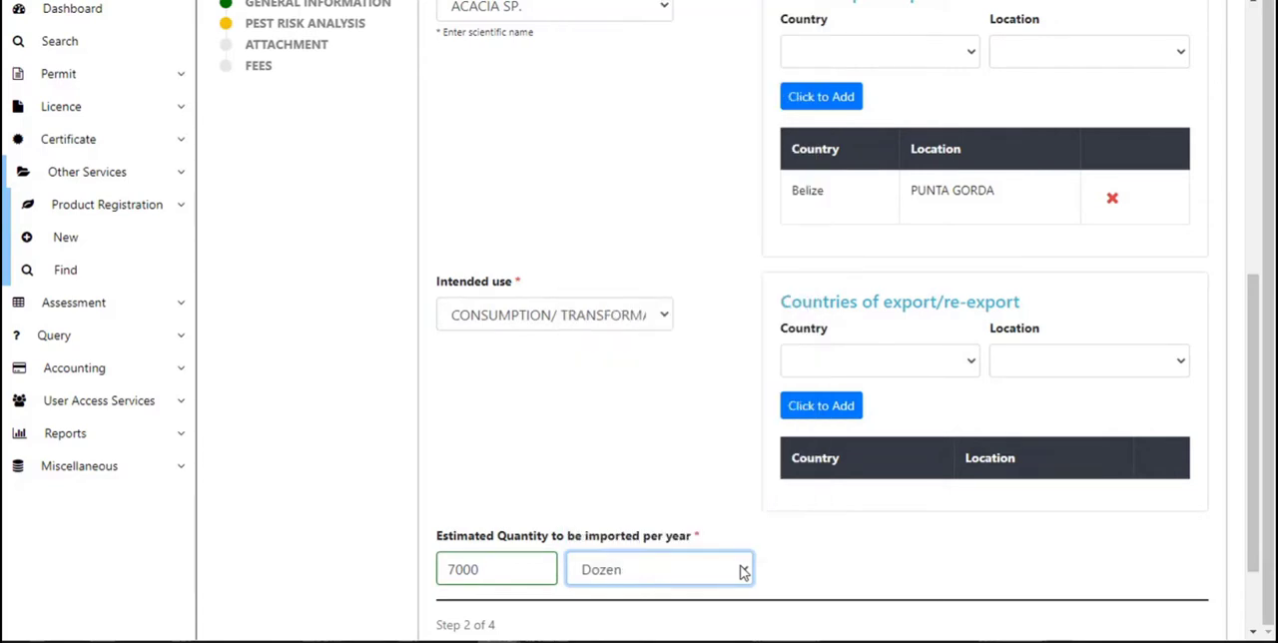
Advance from the pest risk analysis page to the attachment step.
left_click(1083, 571)
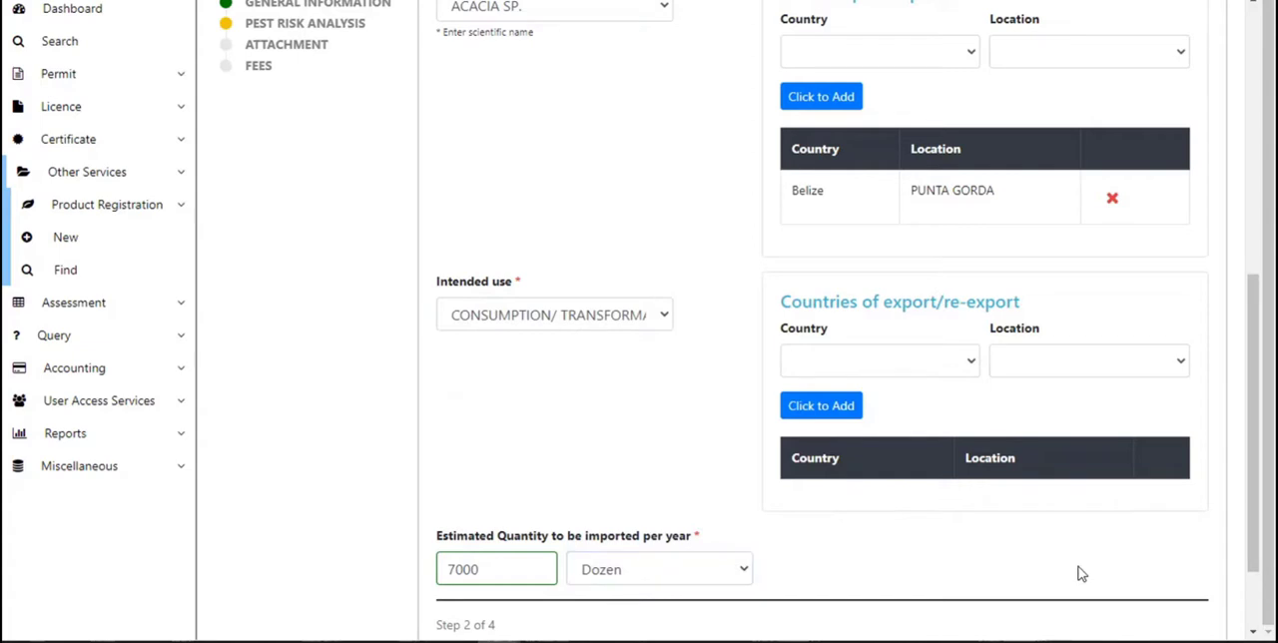
scroll(1252, 635, "down", 3)
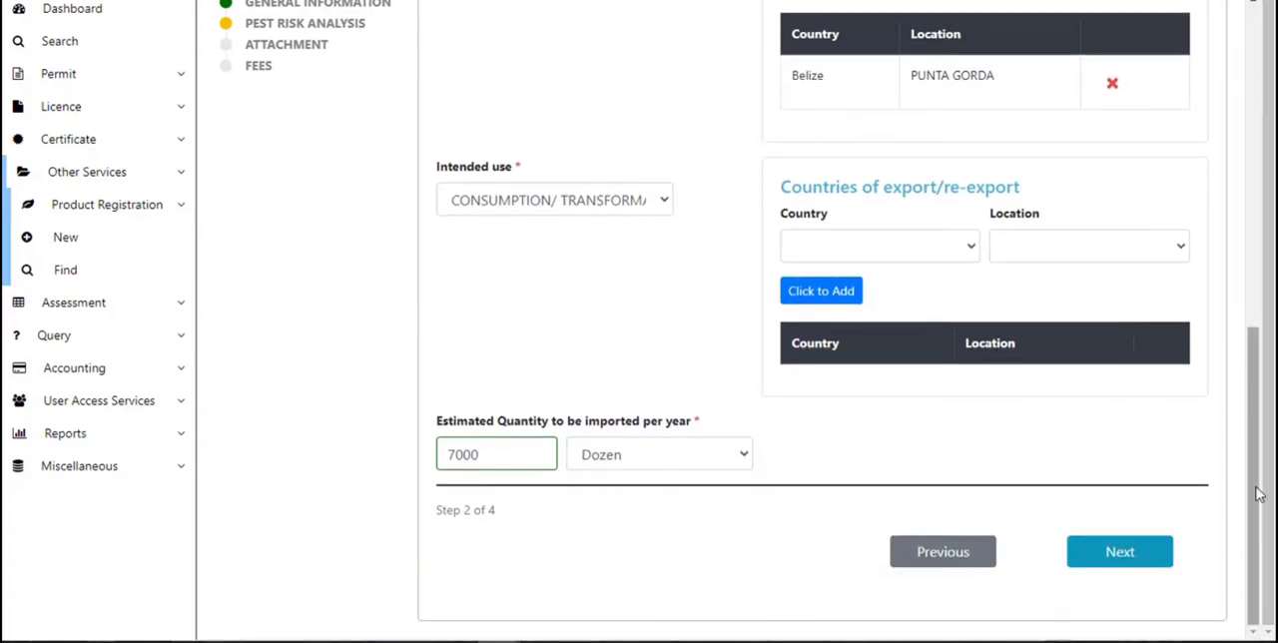
mouse_move(1253, 516)
left_mouse_down()
mouse_move(1268, 236)
mouse_move(1273, 520)
left_mouse_up()
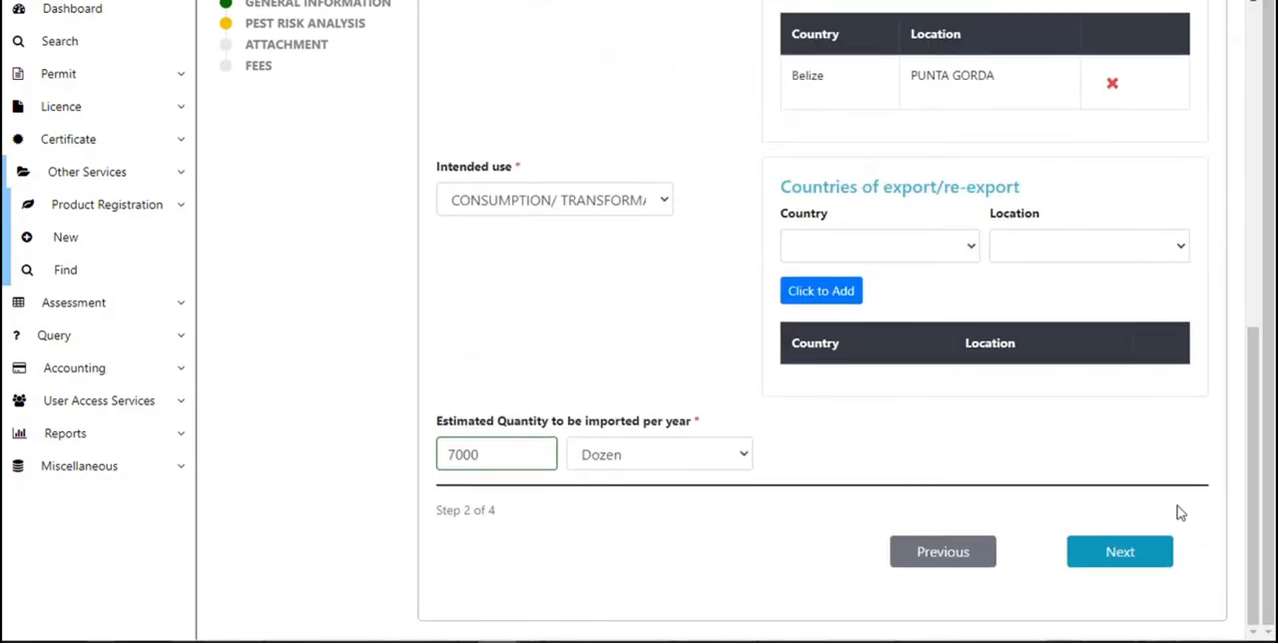
left_click(1137, 559)
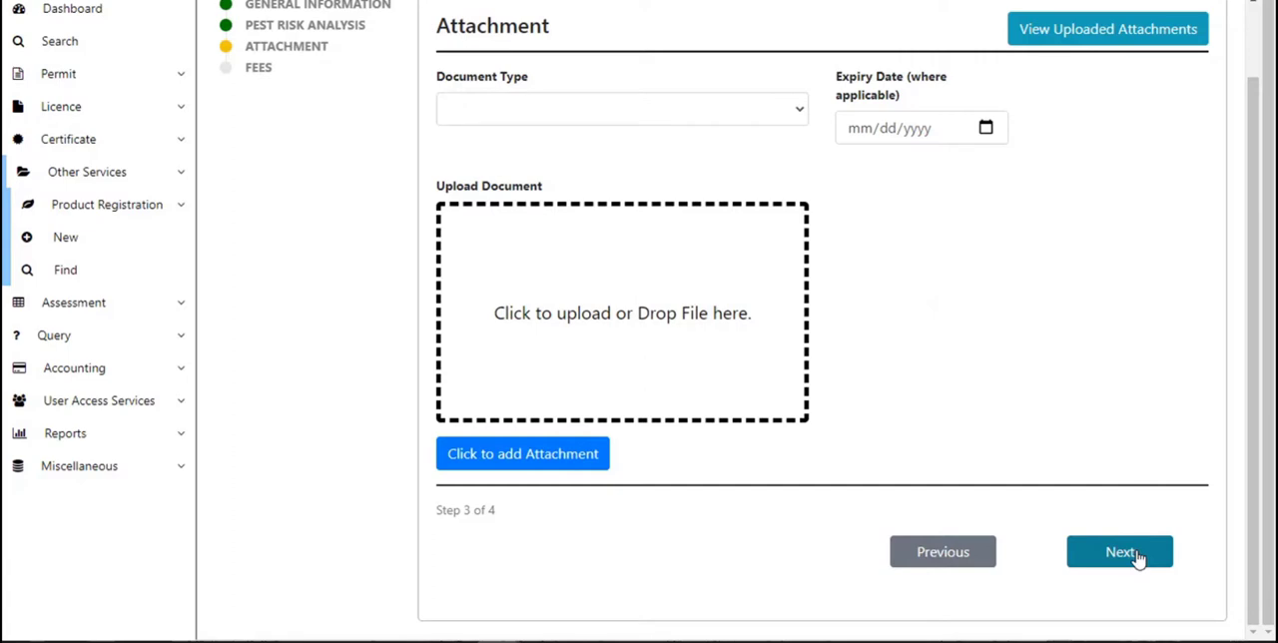
Skip uploading an attachment and continue to the fee summary, acknowledging the verification dialog.
left_click(799, 115)
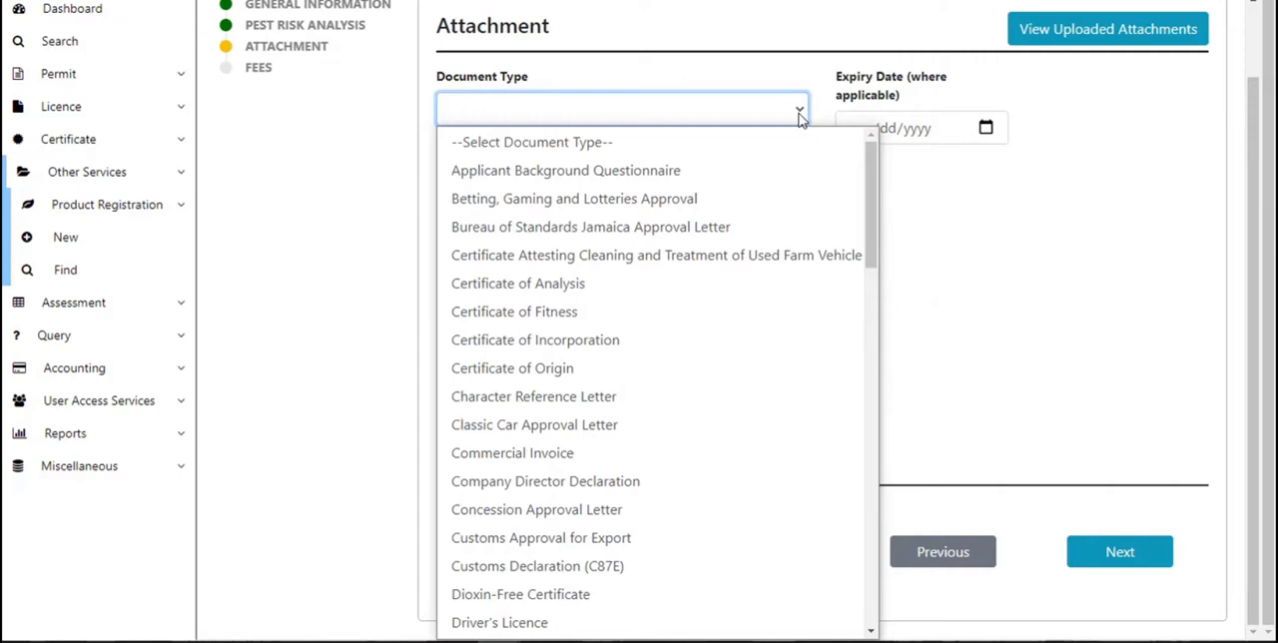
left_click(799, 115)
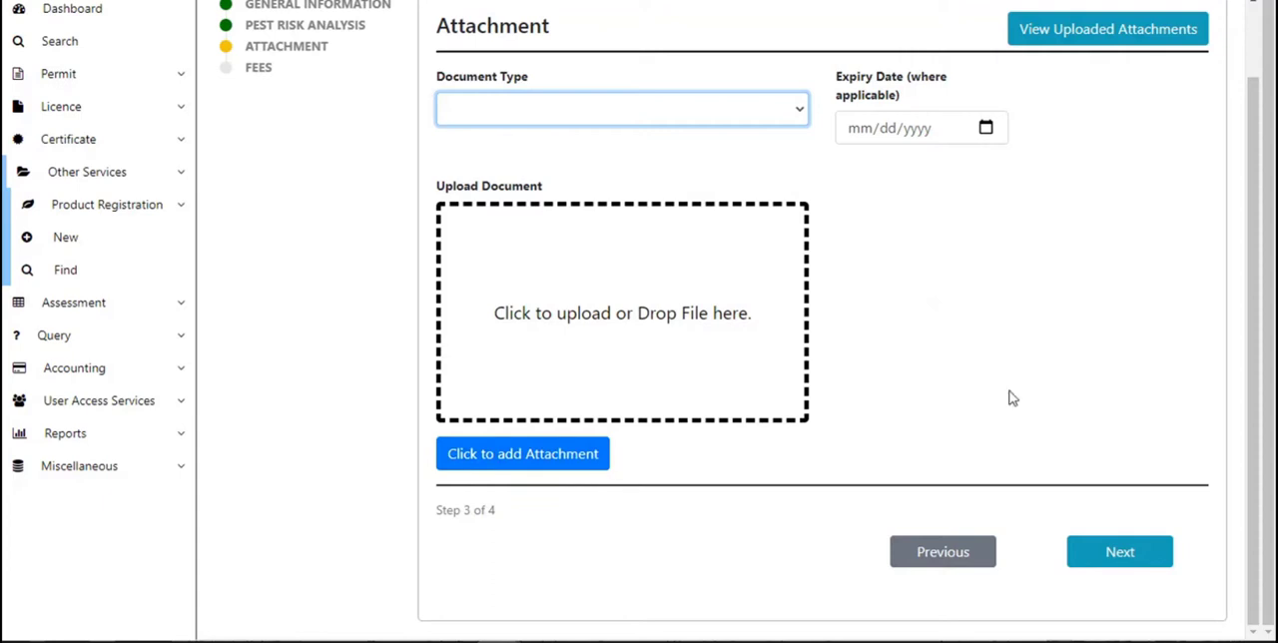
left_click(1119, 554)
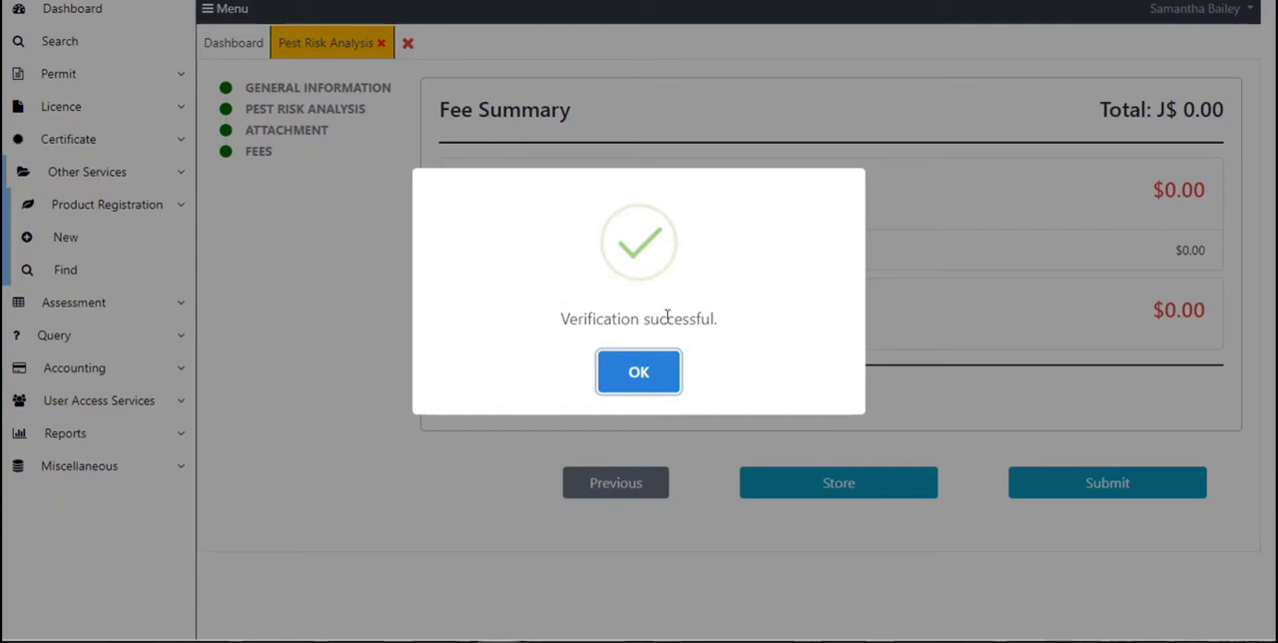
left_click(661, 373)
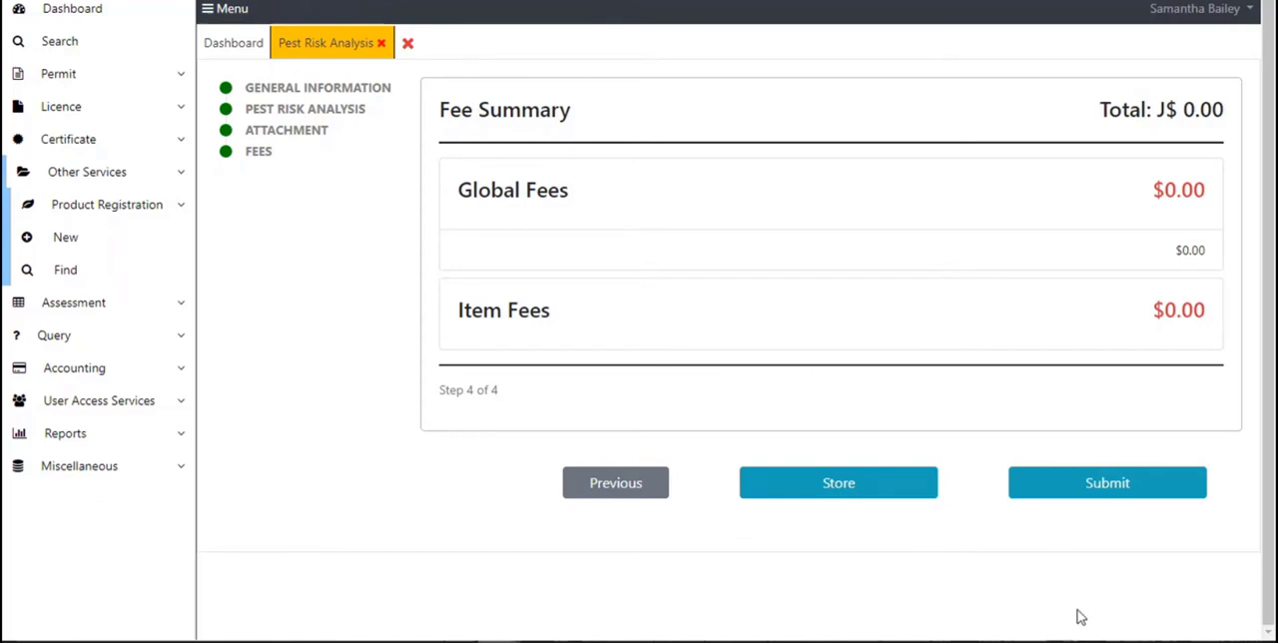
Submit the application and close the submission confirmation.
left_click(1160, 494)
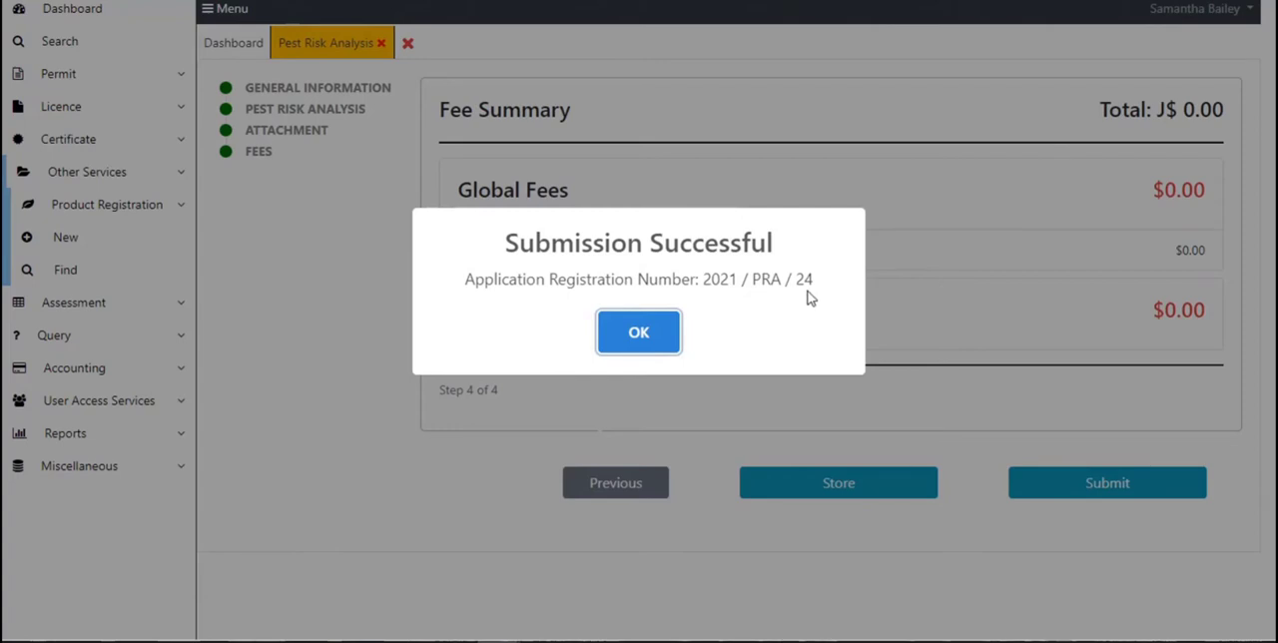
left_click(651, 330)
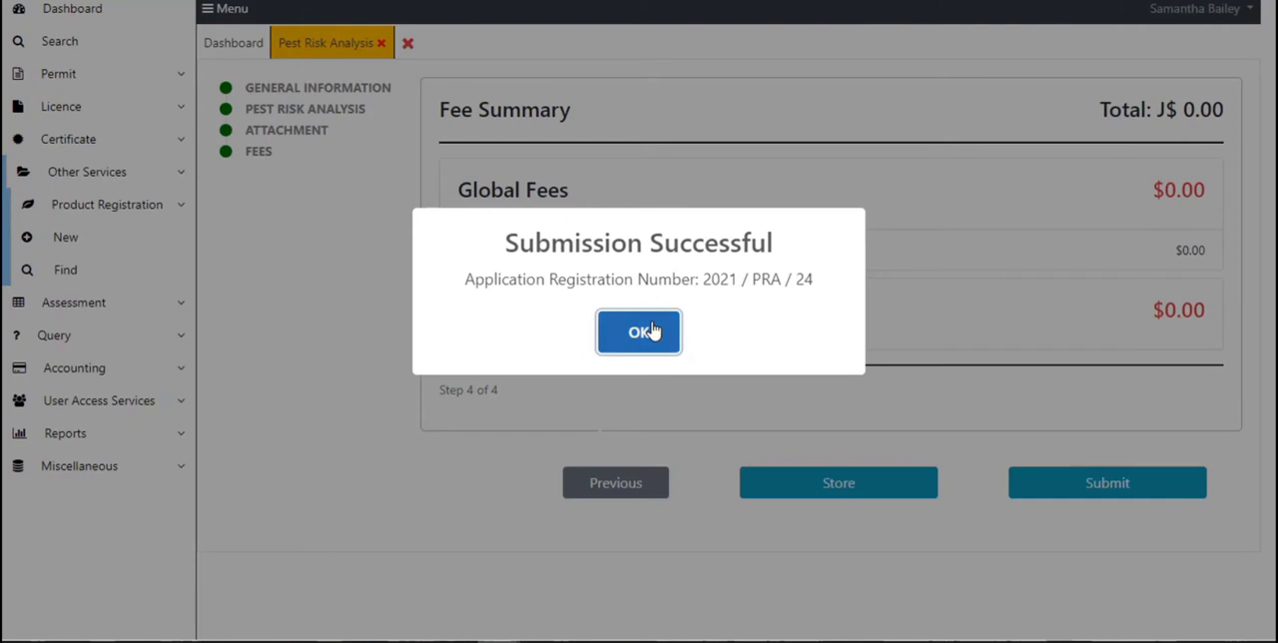